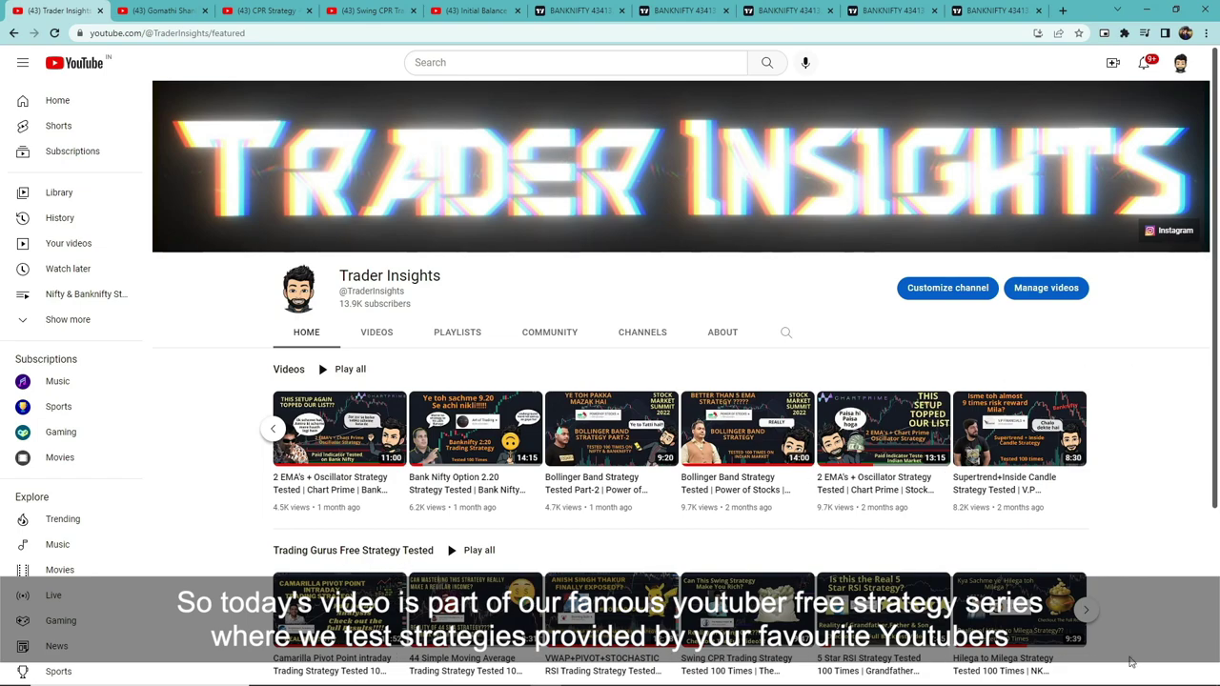
# Step: Browse the Trading Gurus Free Strategy Tested videos on the Trader Insights channel page
pyautogui.click(1092, 613)
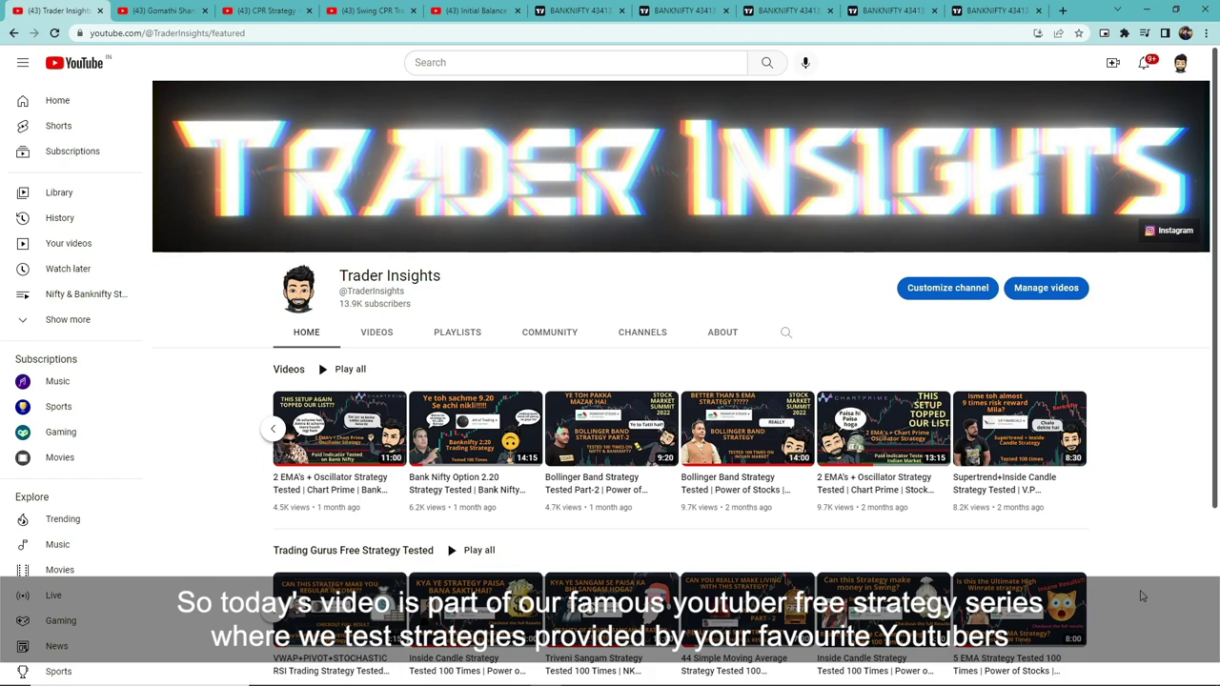
pyautogui.scroll(-1, 1142, 596)
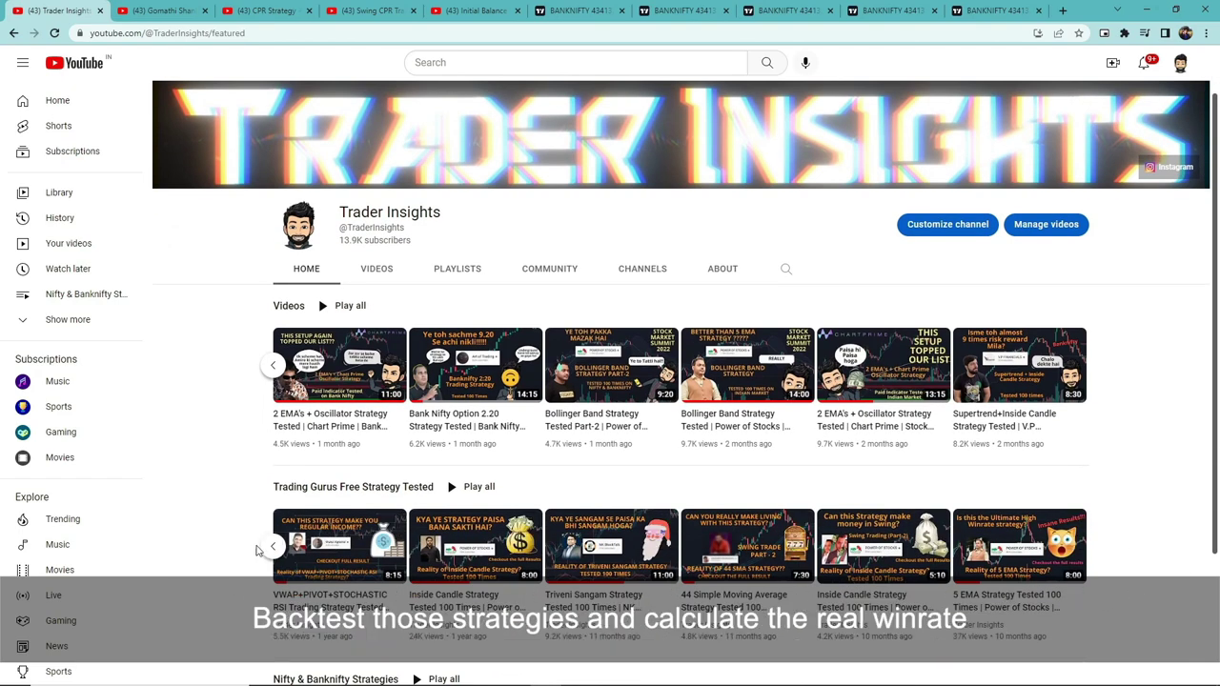
pyautogui.click(272, 547)
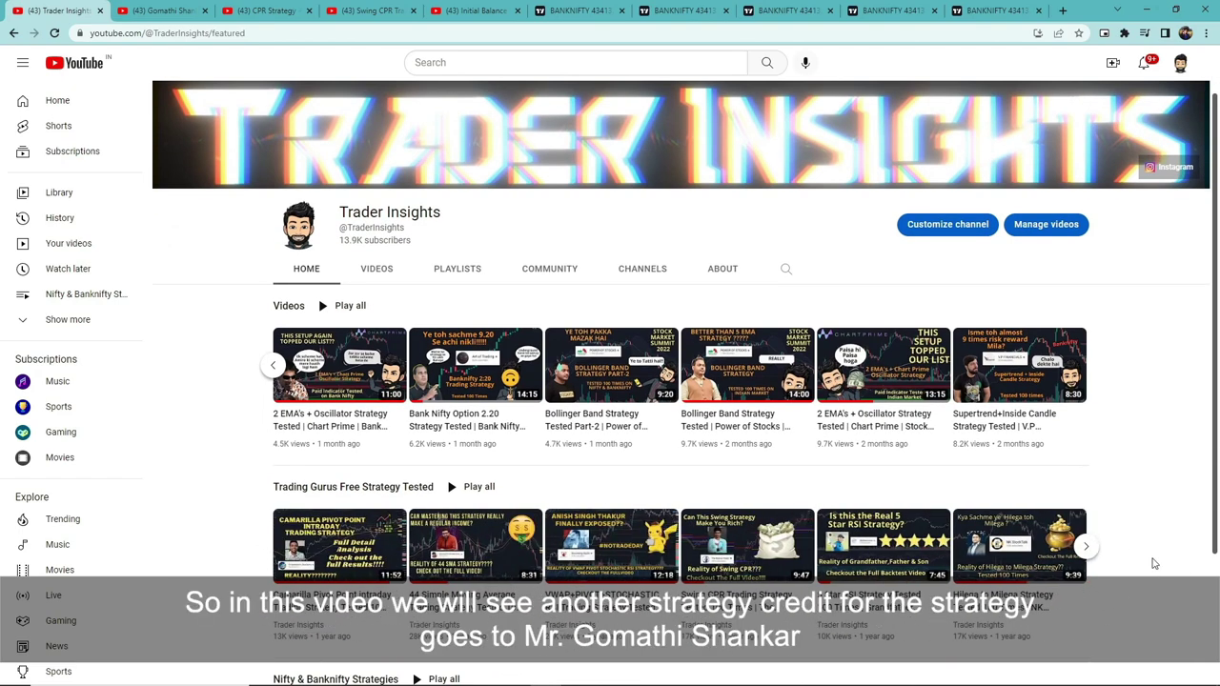
pyautogui.scroll(1, 1134, 538)
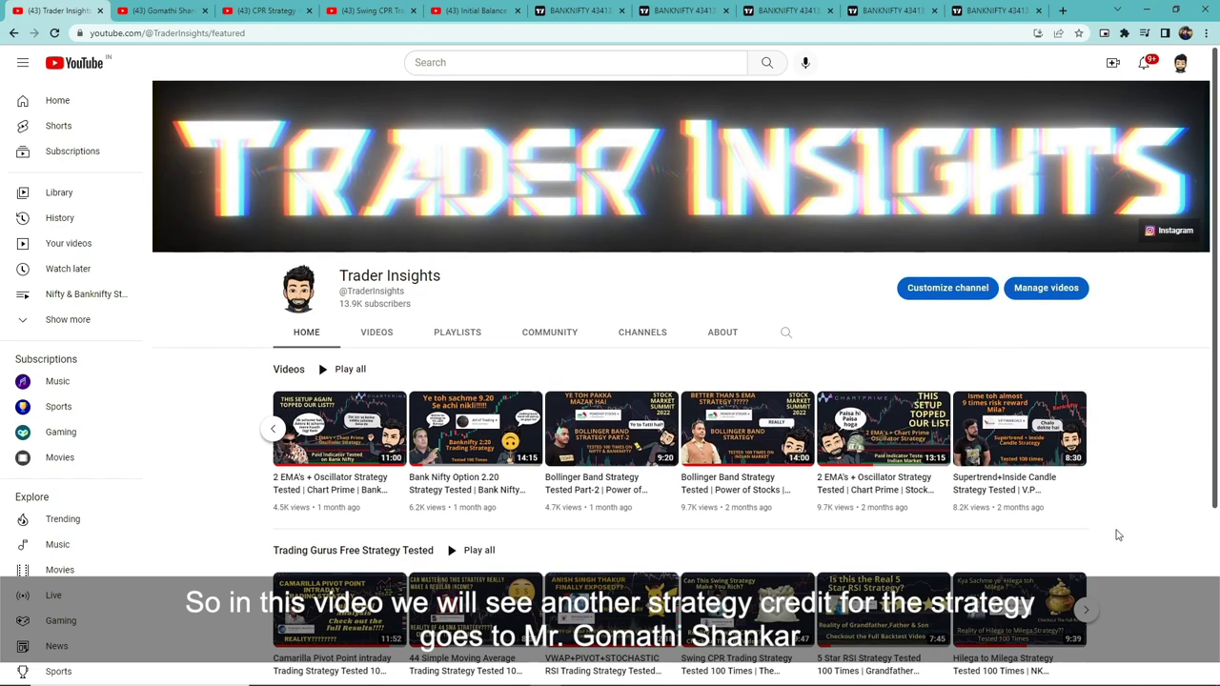
# Step: View the CPR BY KGS channel page and bring up its CPR Strategy + Price Action Psychology video
pyautogui.click(166, 10)
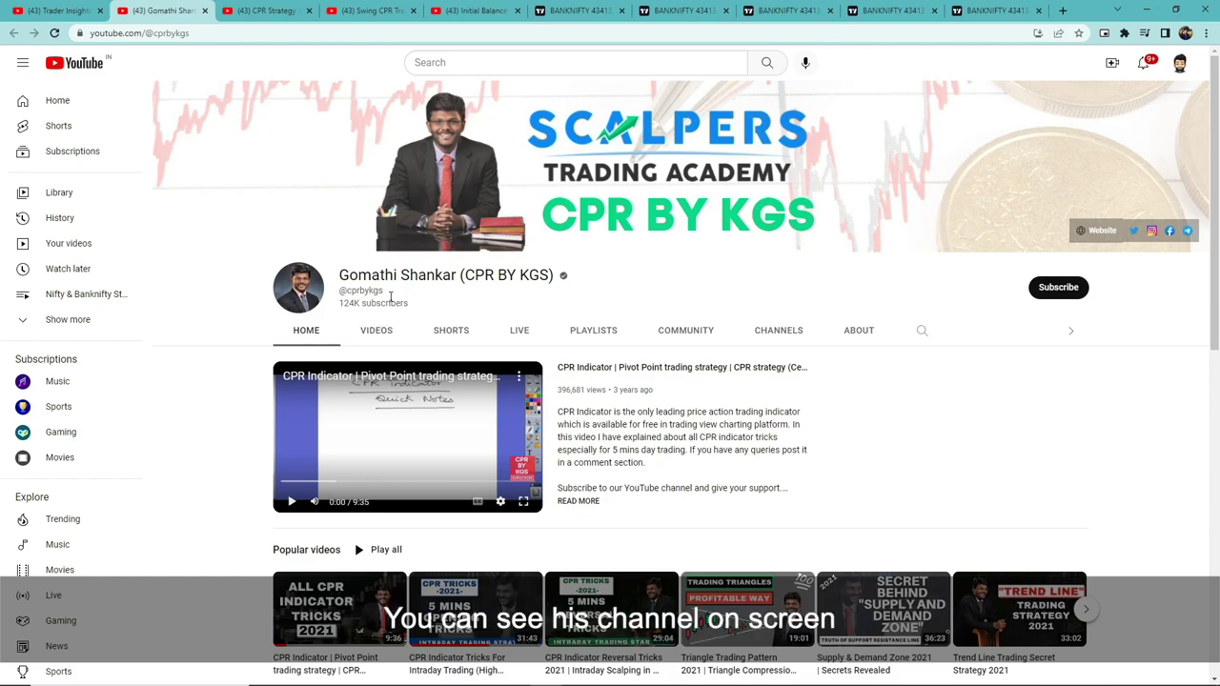
pyautogui.click(46, 8)
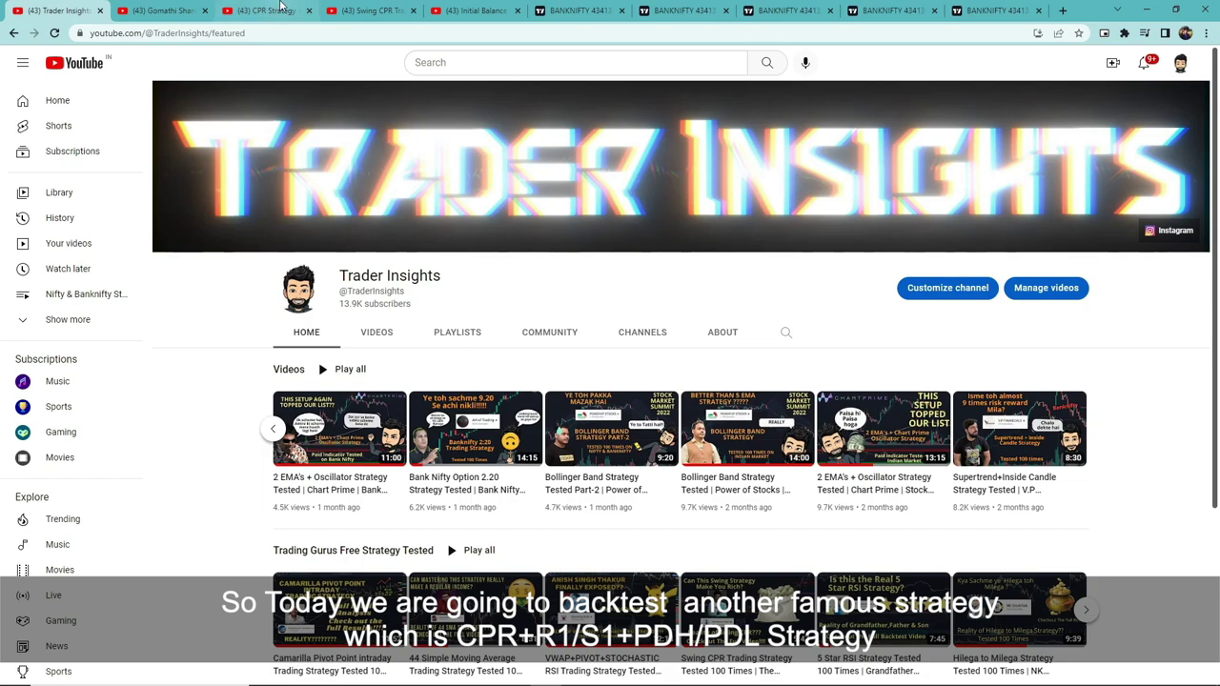
pyautogui.click(276, 11)
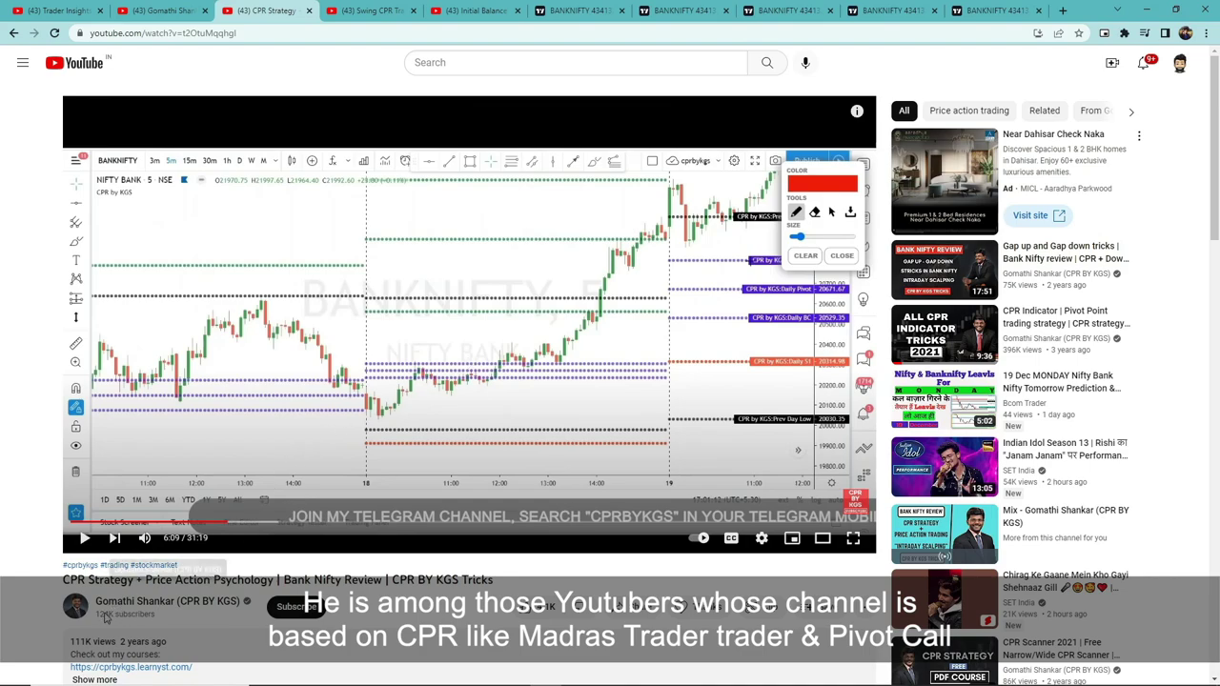
# Step: Look at the earlier Swing CPR and Initial Balance strategy backtest videos
pyautogui.click(374, 10)
pyautogui.click(482, 8)
pyautogui.click(400, 9)
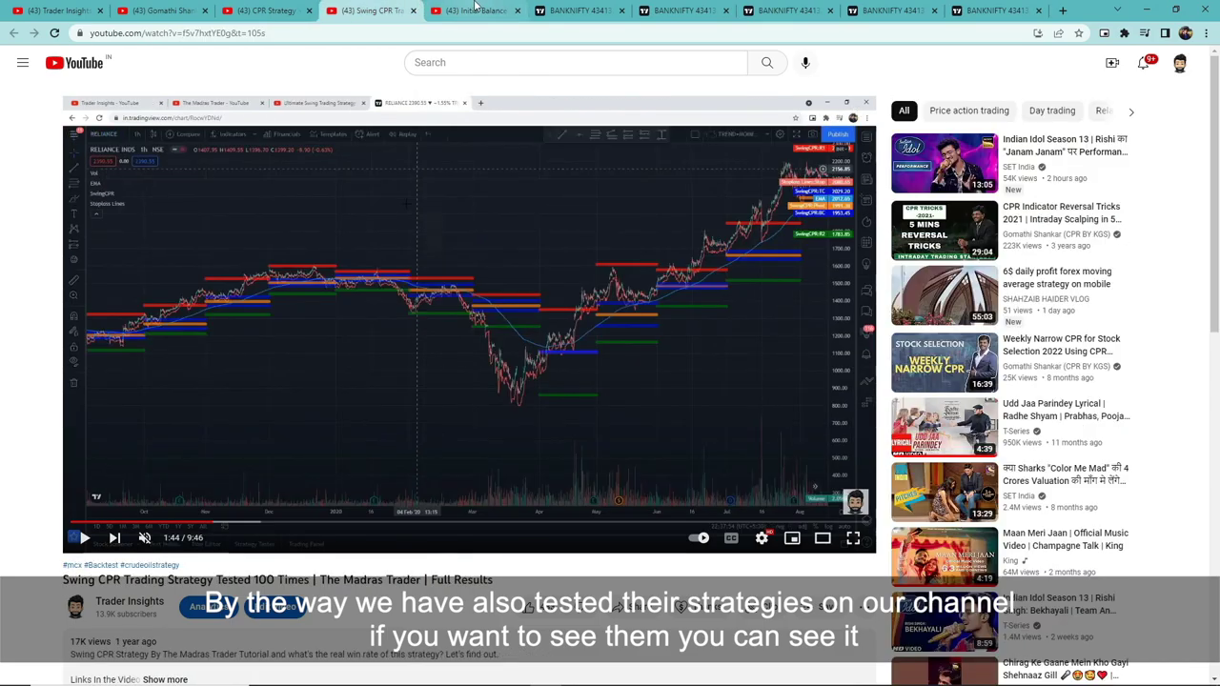
pyautogui.click(472, 9)
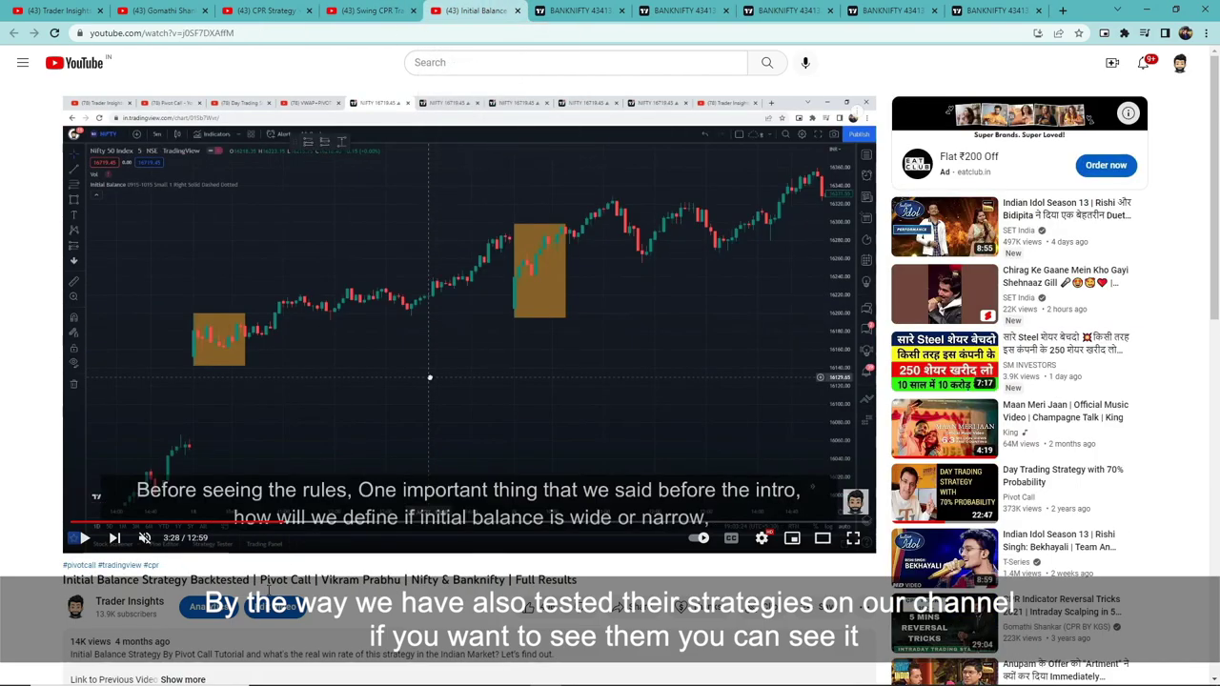
pyautogui.click(374, 10)
# Step: Examine the CPR Strategy + Price Action Psychology video page, including its chart and description
pyautogui.click(267, 10)
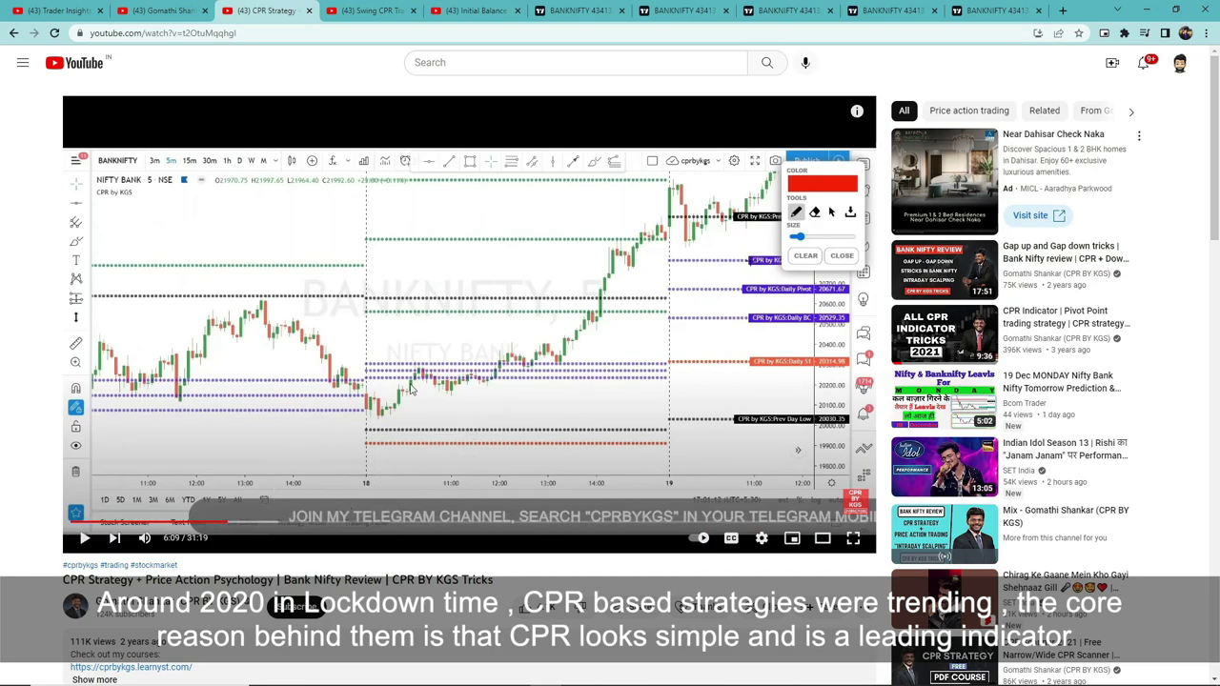
pyautogui.scroll(-2, 400, 395)
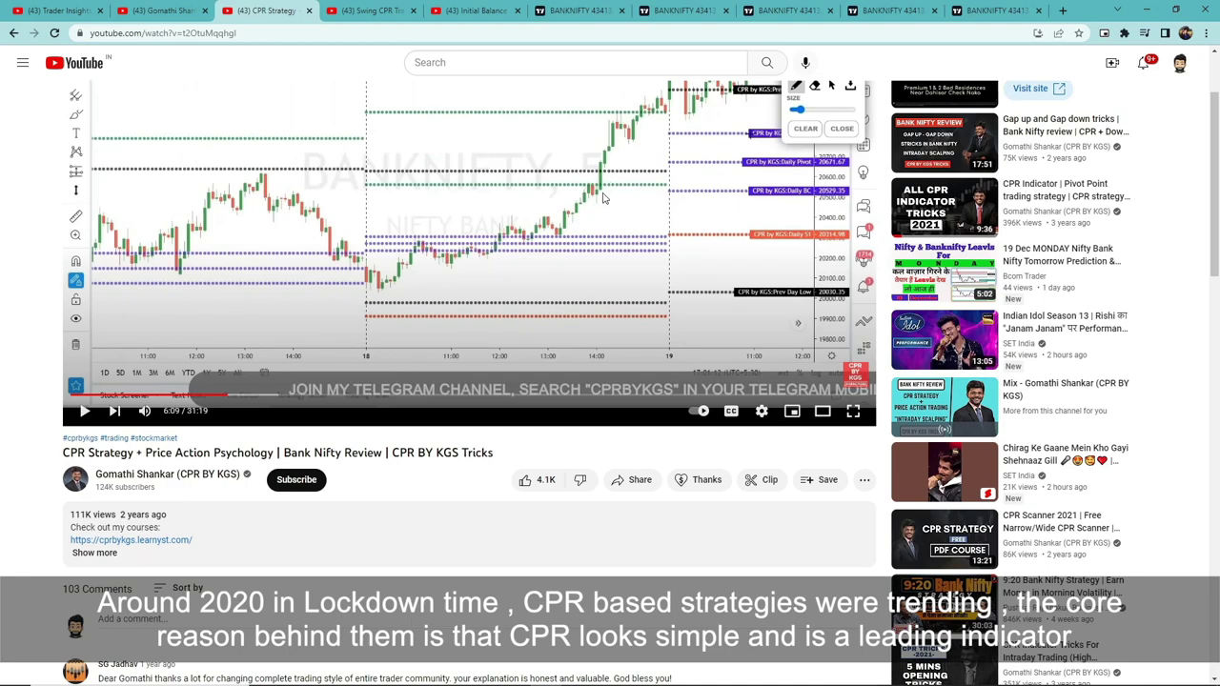
pyautogui.scroll(1, 603, 197)
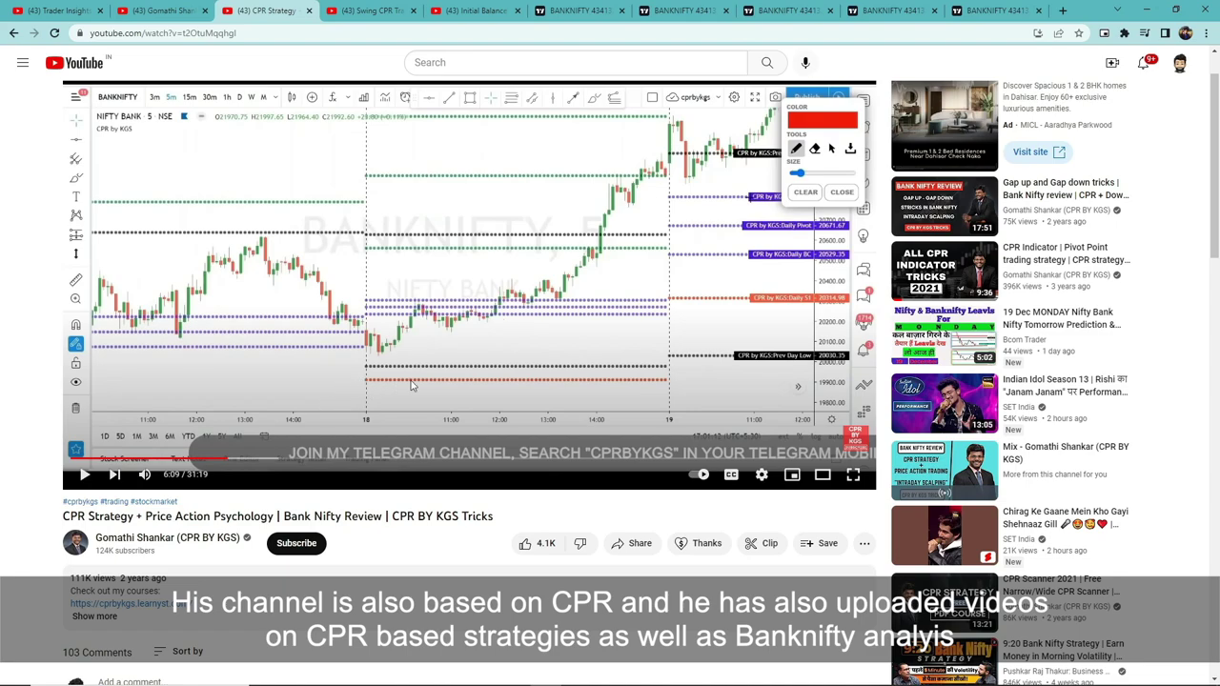
pyautogui.scroll(1, 399, 386)
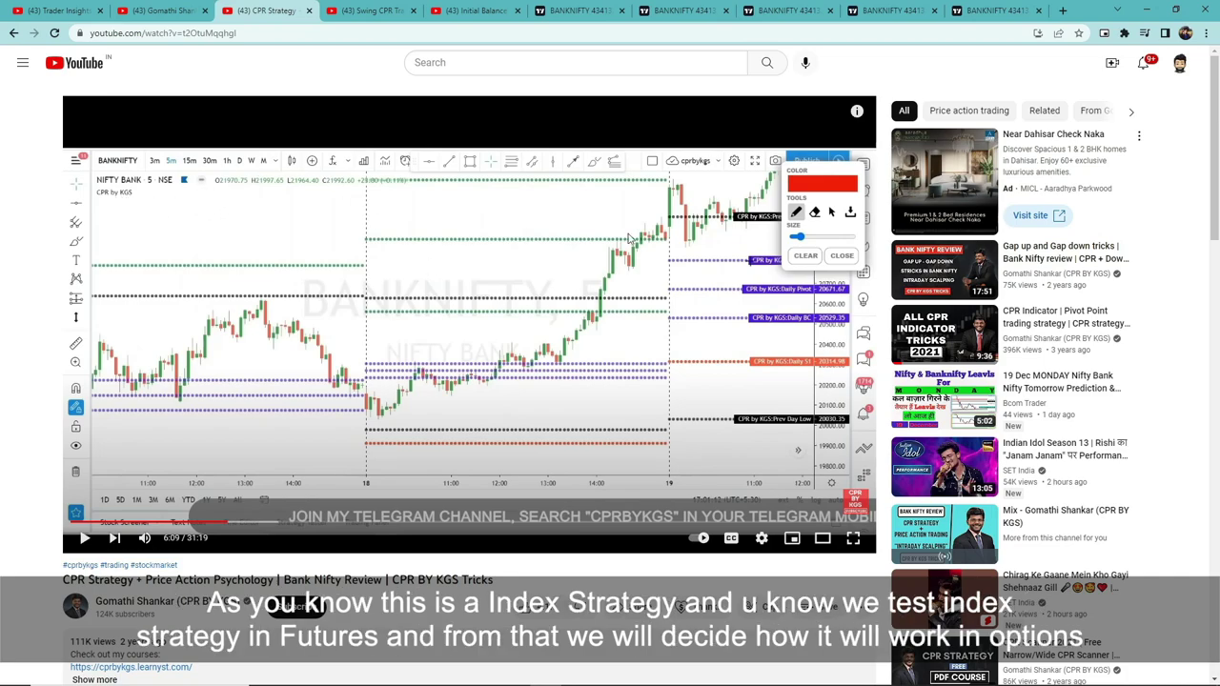
# Step: Switch to the first TradingView chart, load the NSE NIFTY BANK index and set the timeframe to 5 minutes
pyautogui.click(579, 11)
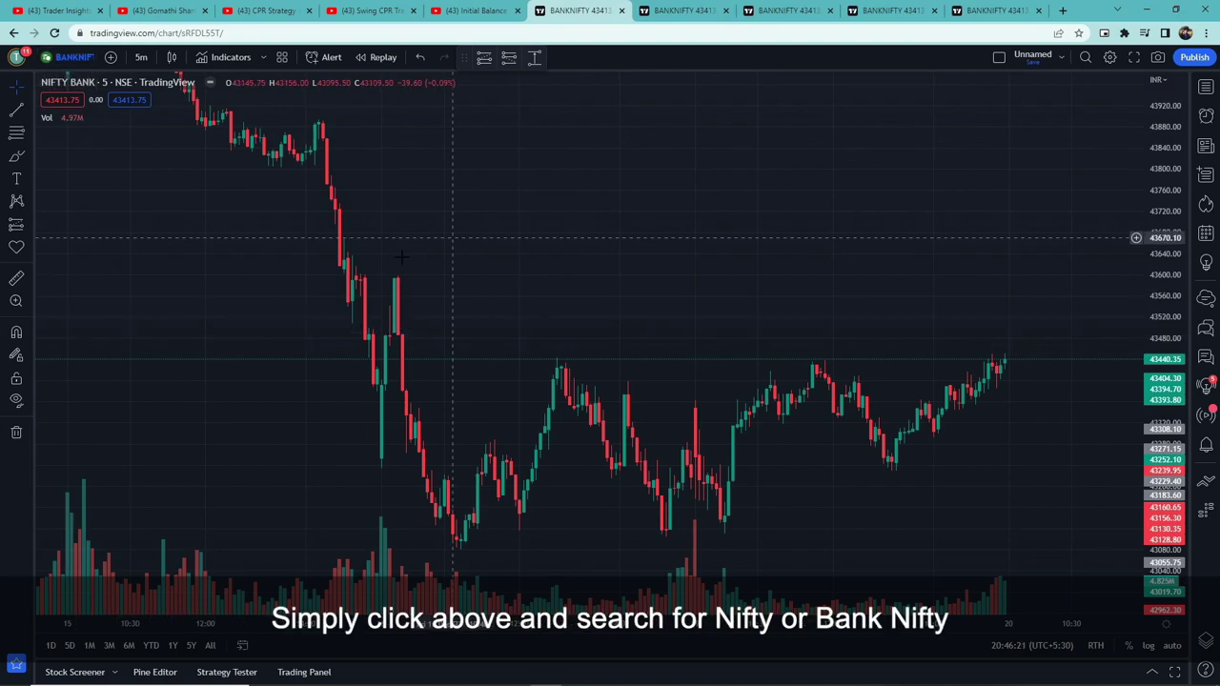
pyautogui.click(63, 58)
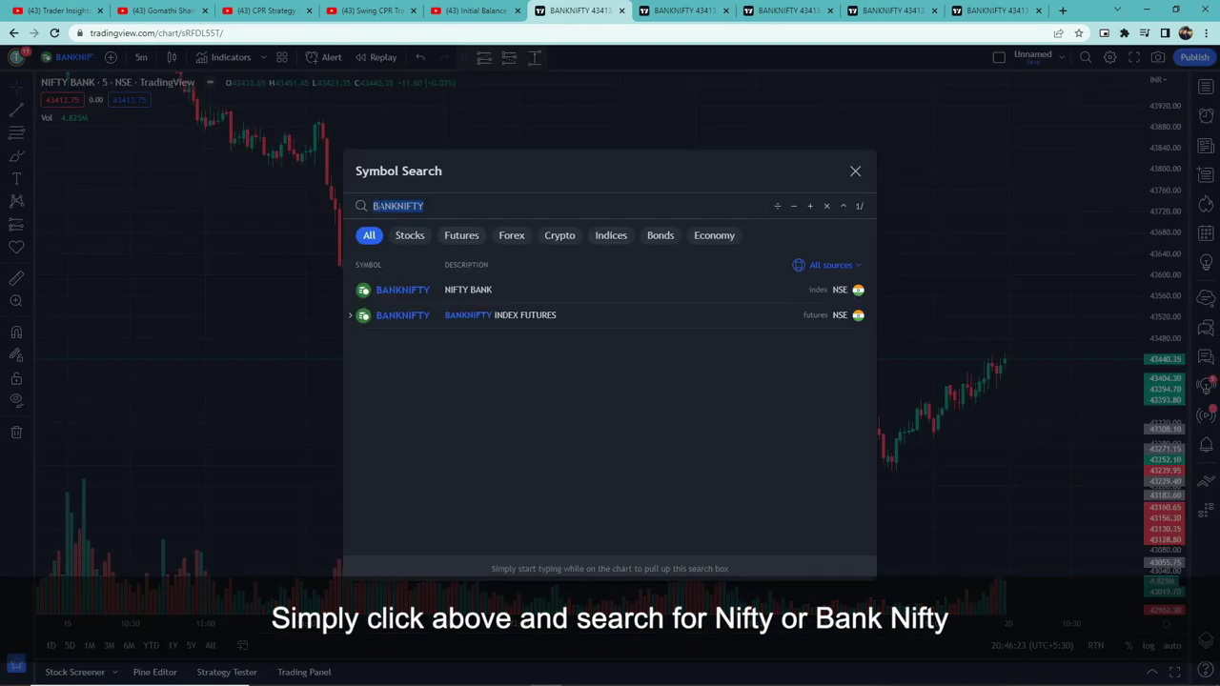
pyautogui.click(450, 291)
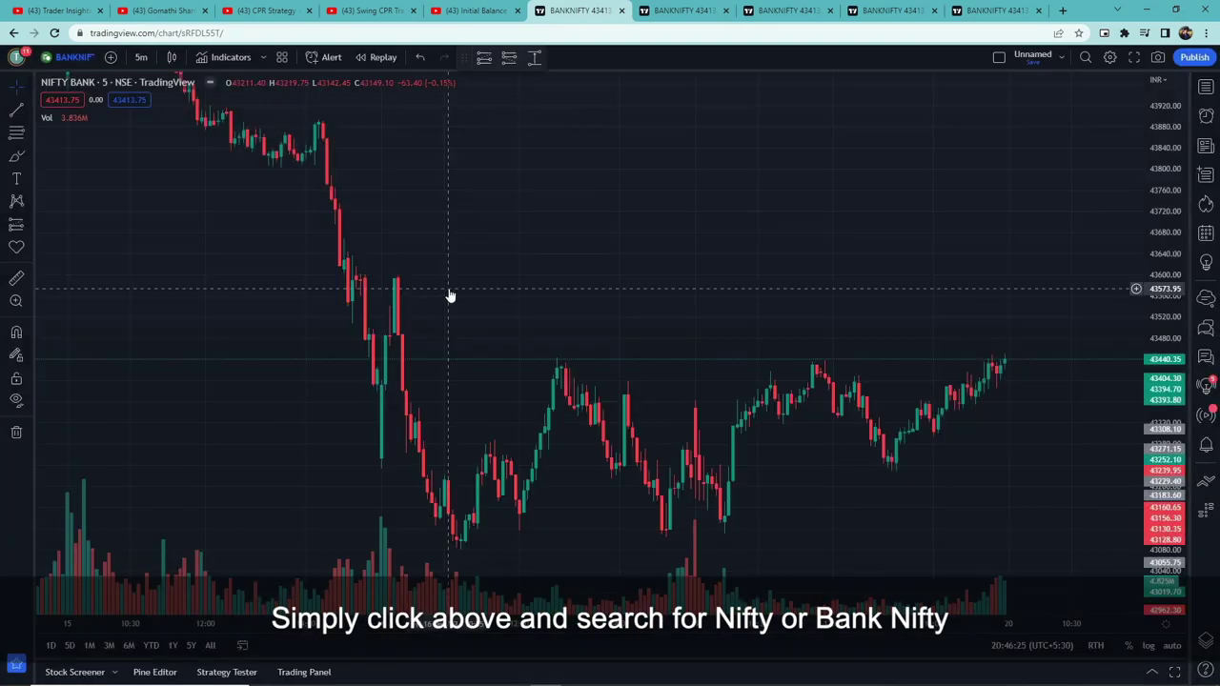
pyautogui.click(141, 58)
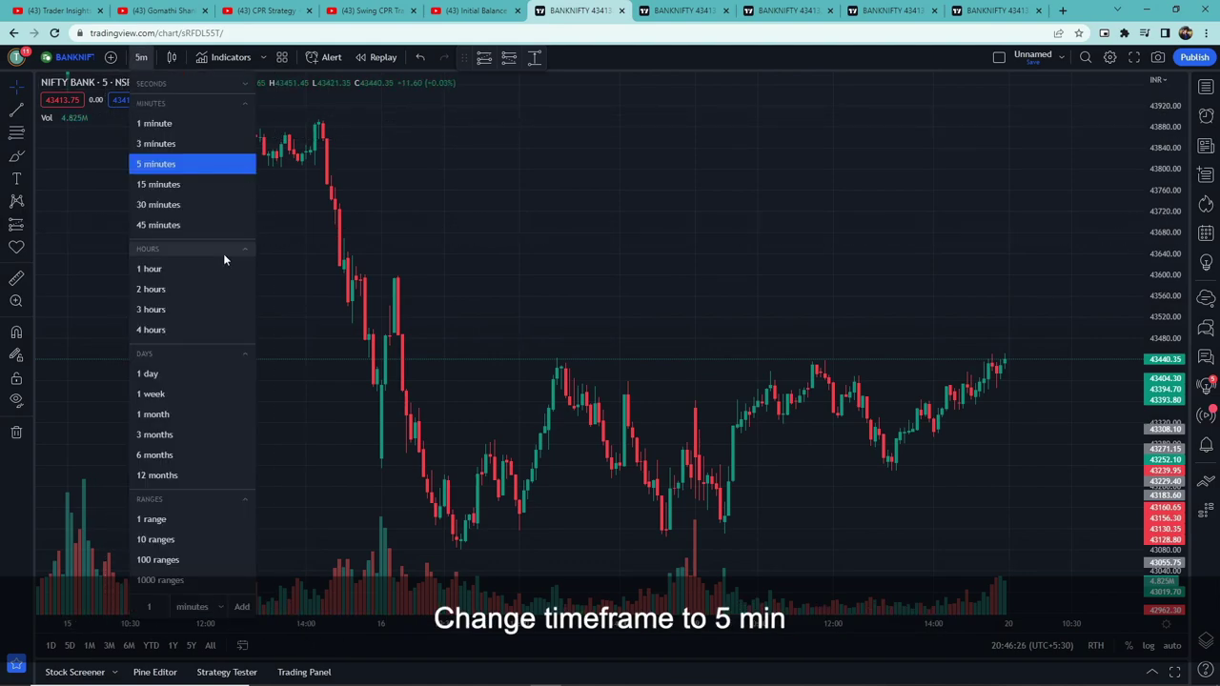
pyautogui.click(162, 167)
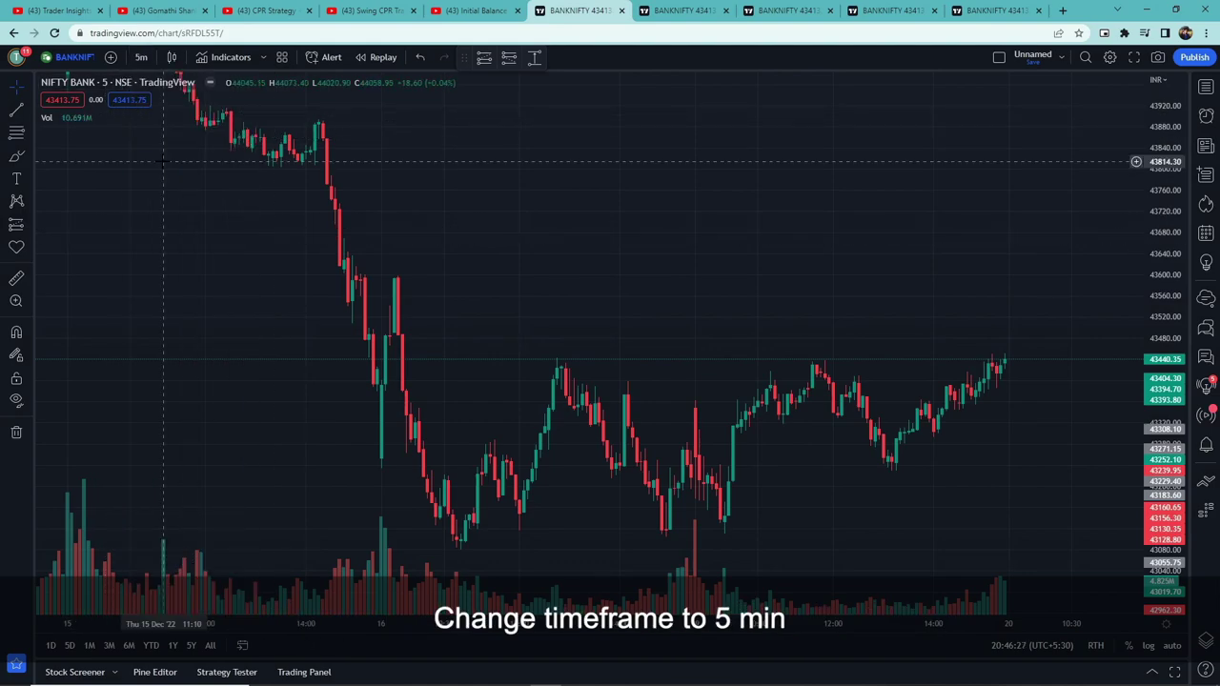
# Step: Find the community indicator "CPR with Pivot Levels - CPR by KGS" and add it to the chart
pyautogui.click(230, 58)
pyautogui.write('cpr ')
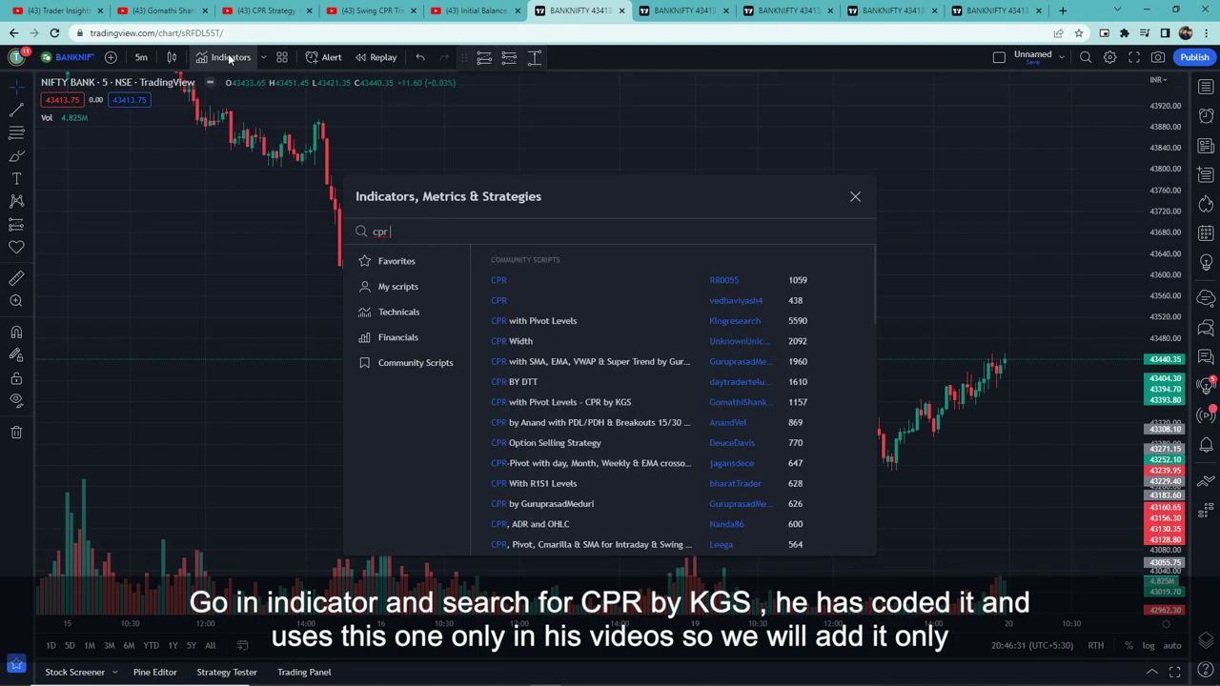
pyautogui.write('by kgs')
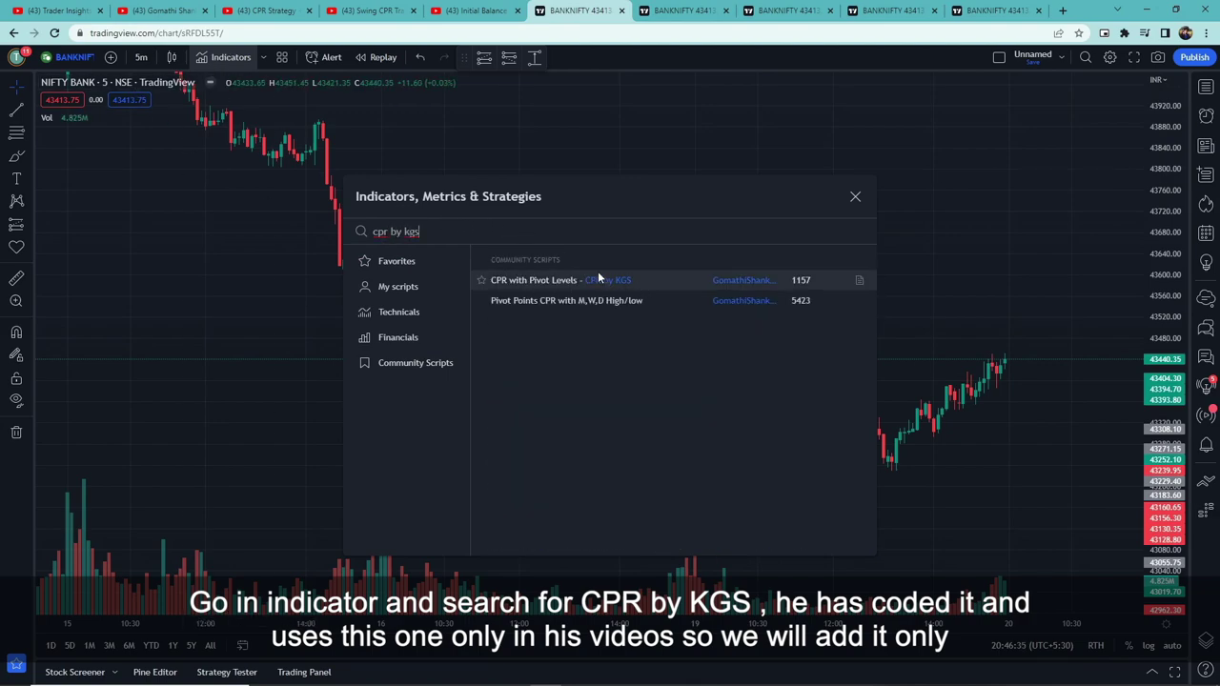
pyautogui.click(574, 282)
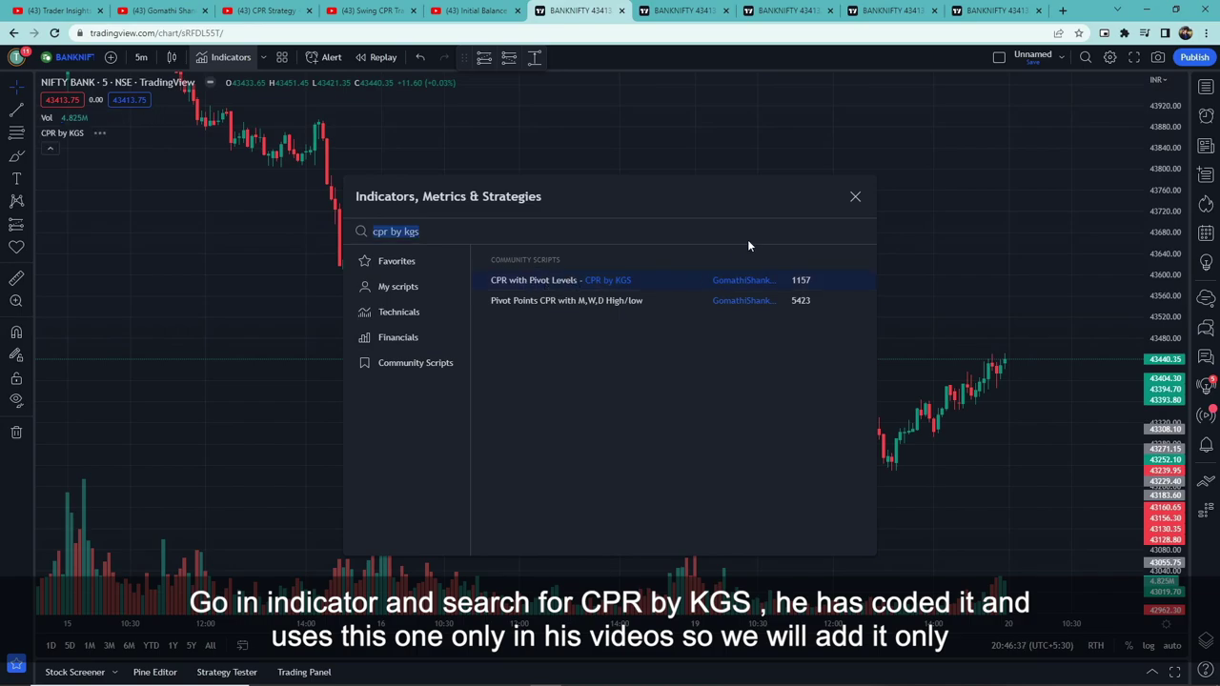
pyautogui.click(854, 197)
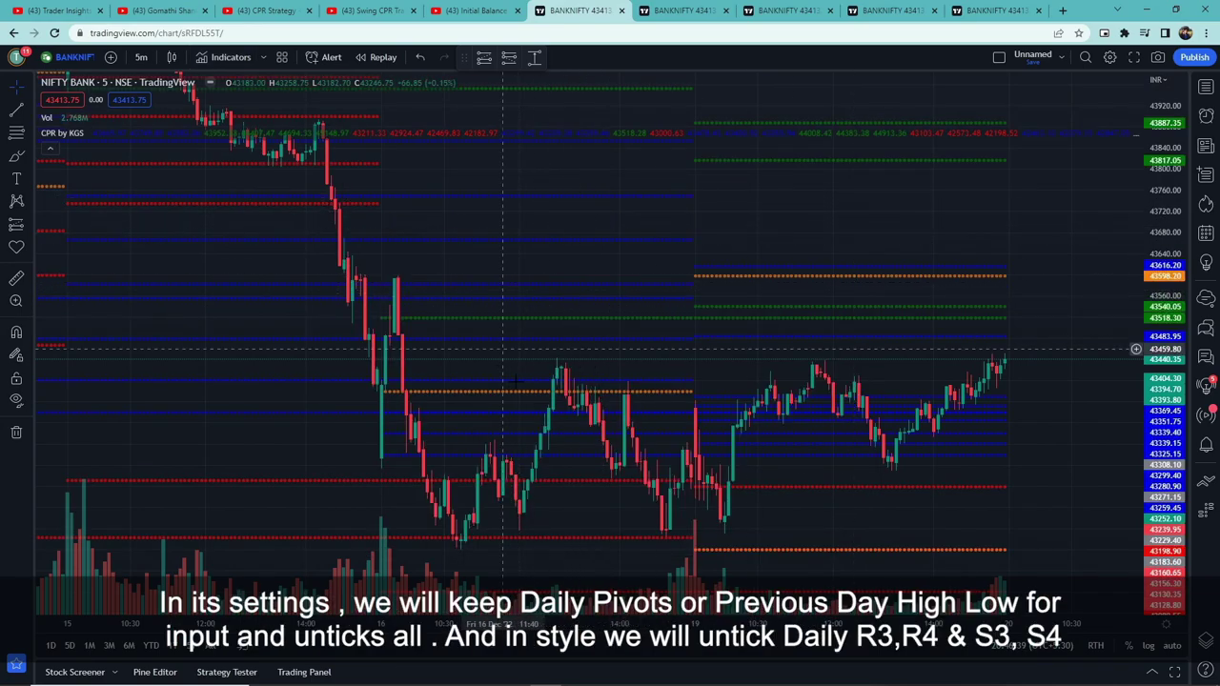
# Step: Configure the CPR by KGS inputs to show only Daily Pivots and Prev Day High-Low
pyautogui.click(113, 133)
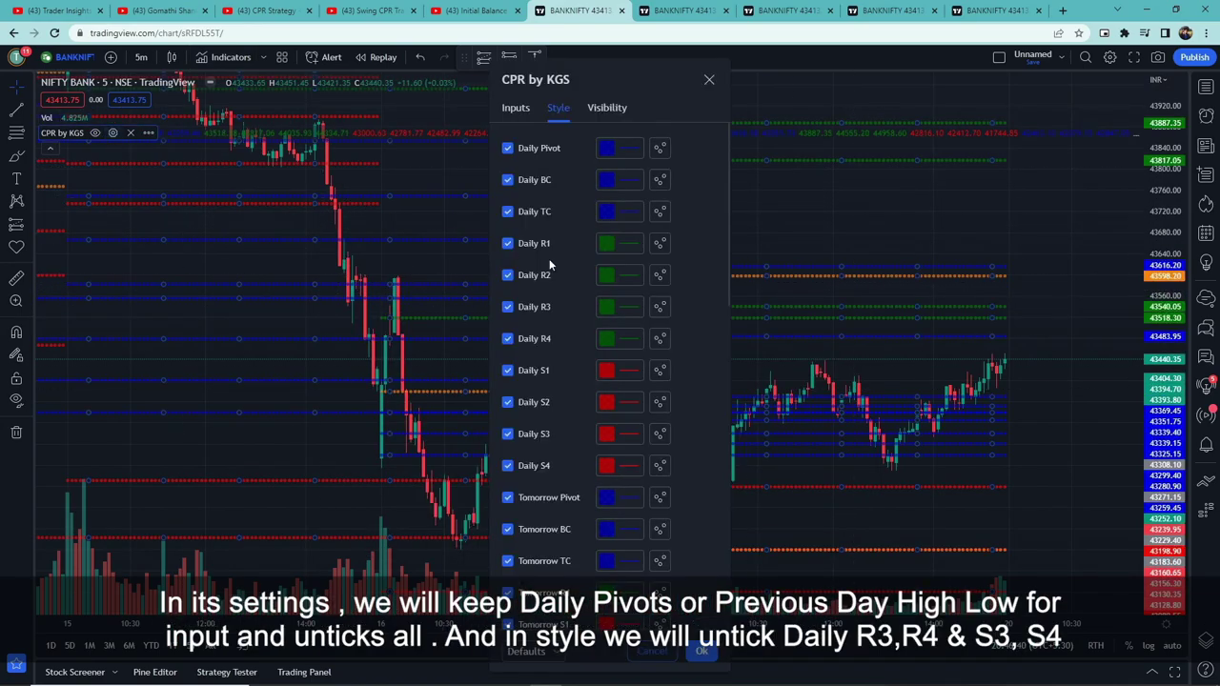
pyautogui.click(514, 108)
pyautogui.click(509, 164)
pyautogui.click(508, 187)
pyautogui.click(508, 208)
pyautogui.click(507, 229)
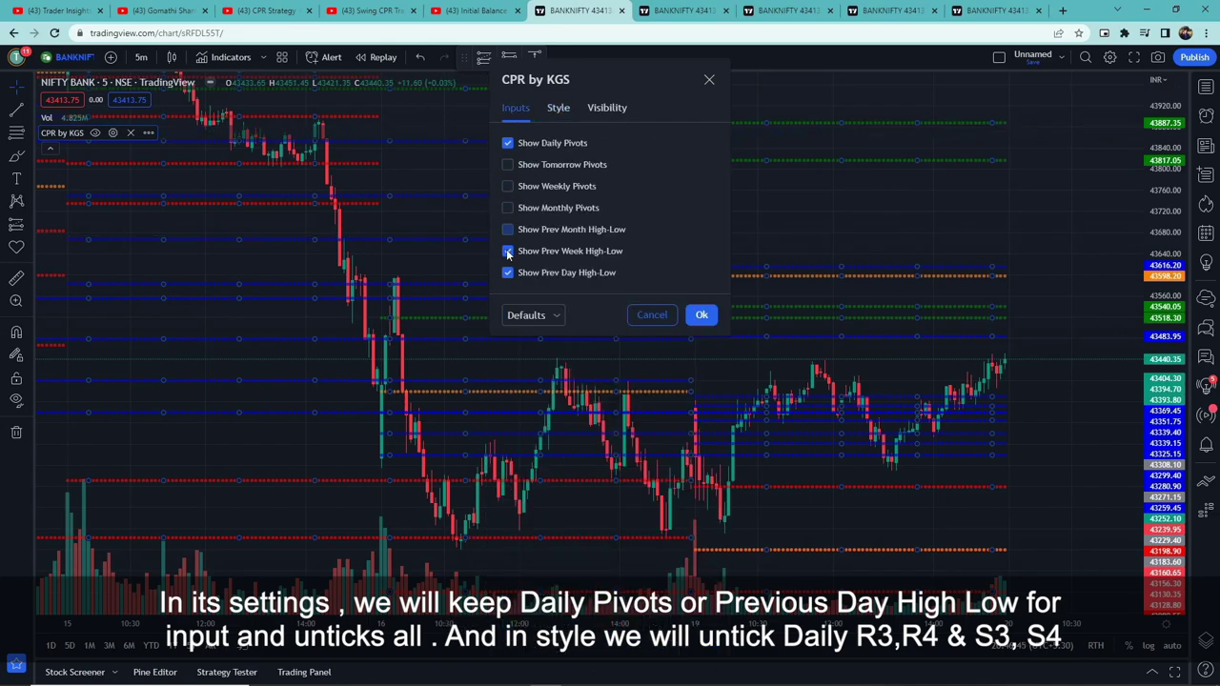
# Step: Hide the Daily R3, R4, S3 and S4 levels in the CPR by KGS style settings and apply them
pyautogui.click(562, 118)
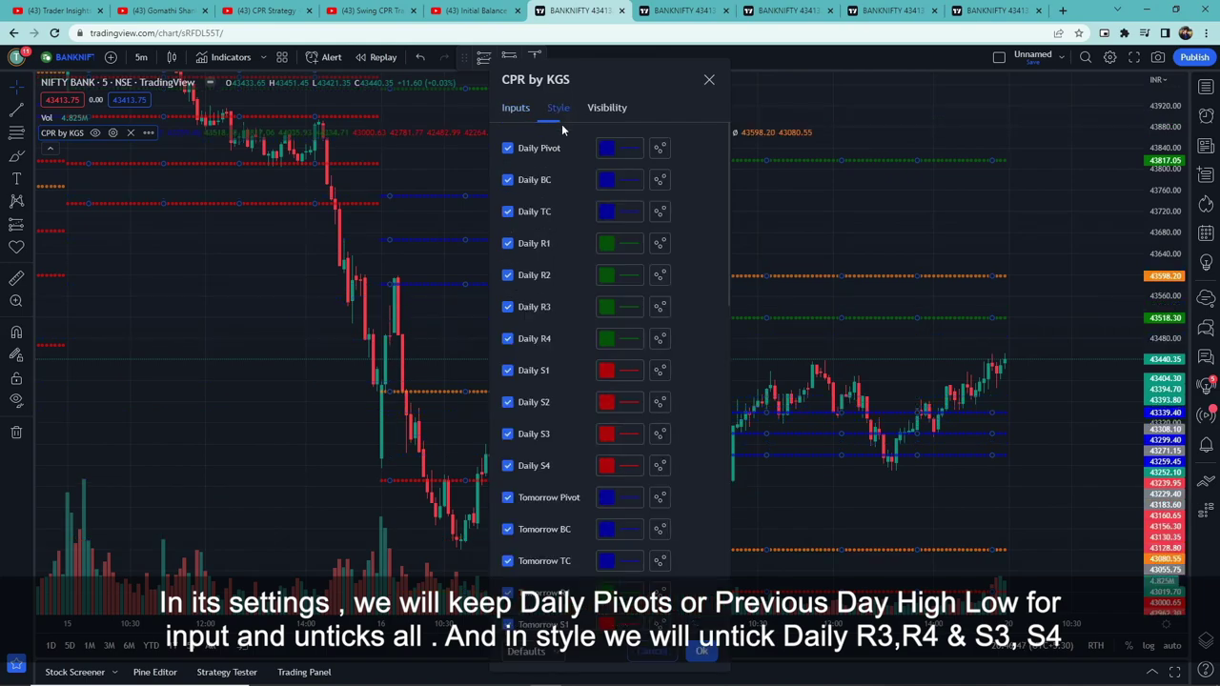
pyautogui.click(507, 307)
pyautogui.click(507, 338)
pyautogui.click(508, 433)
pyautogui.click(507, 465)
pyautogui.click(701, 652)
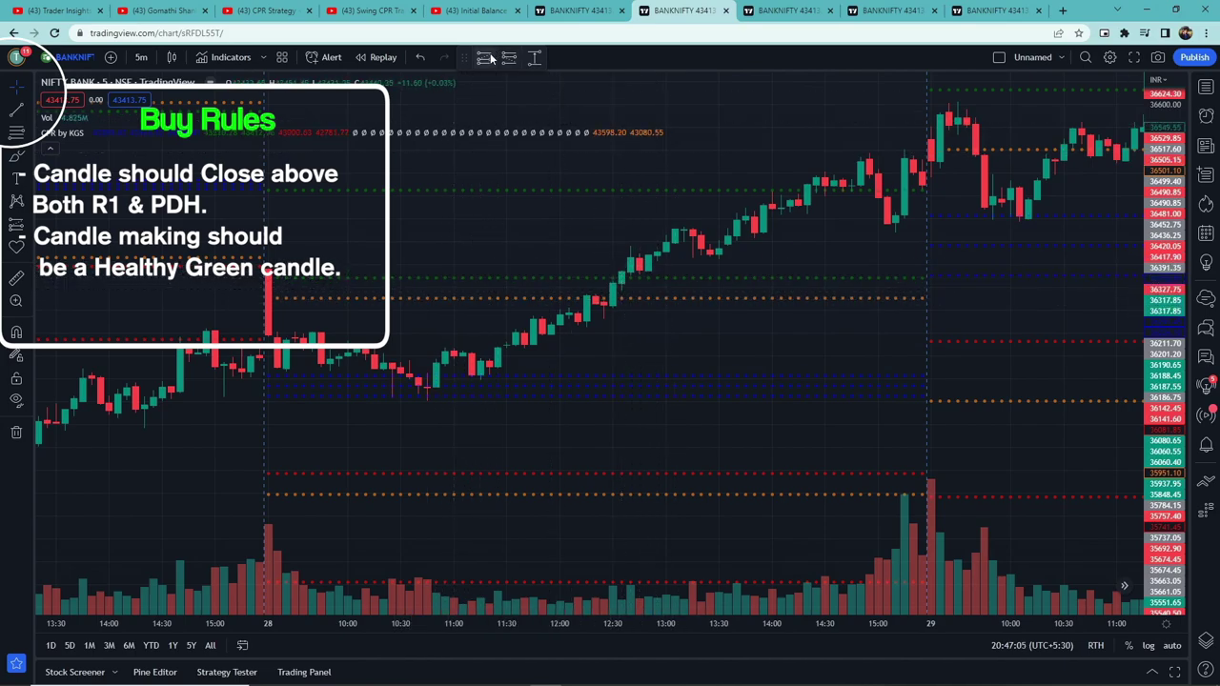
# Step: Place a long position on the 28 Apr '22 12:40 candle at about 36234, with stop about 63 points and target at R2, about 178 points
pyautogui.moveTo(1170, 407); pyautogui.dragTo(1170, 311)
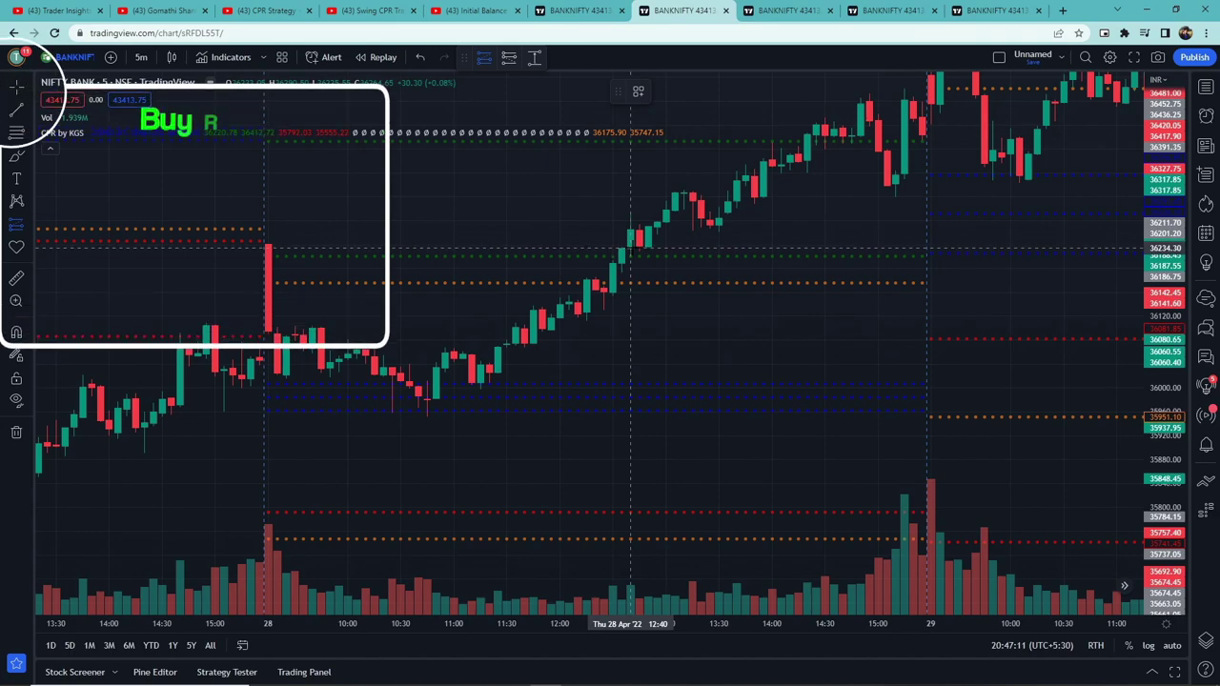
pyautogui.click(629, 248)
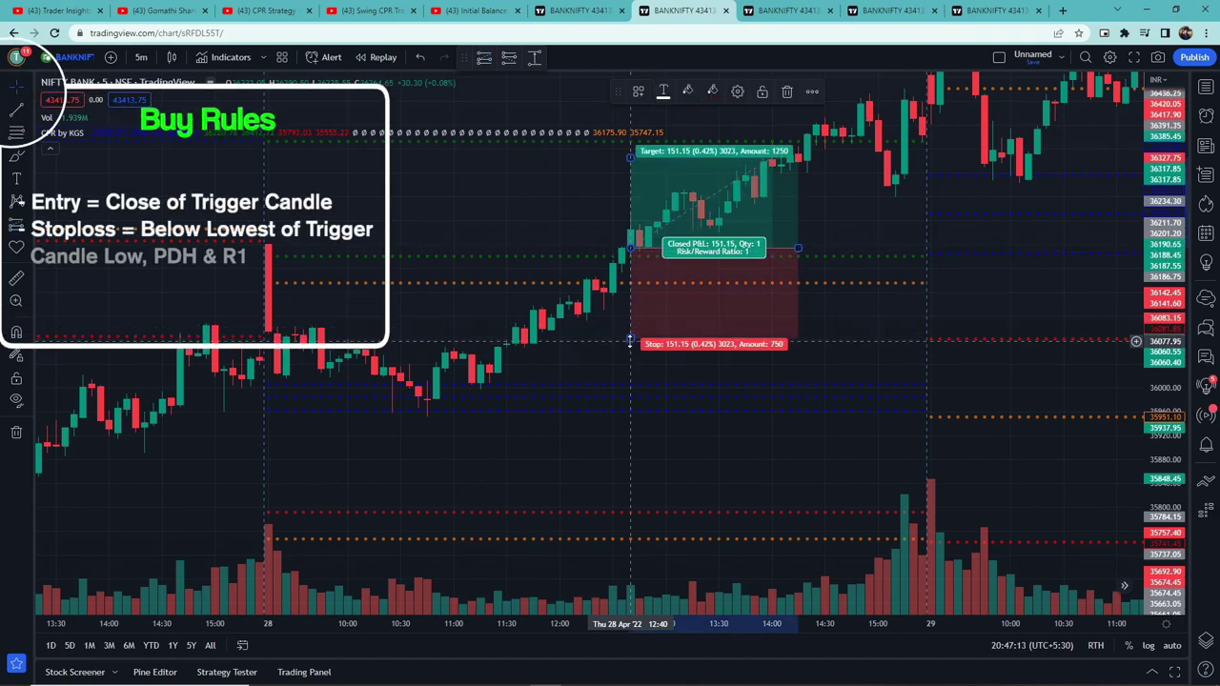
pyautogui.moveTo(629, 340); pyautogui.dragTo(641, 286)
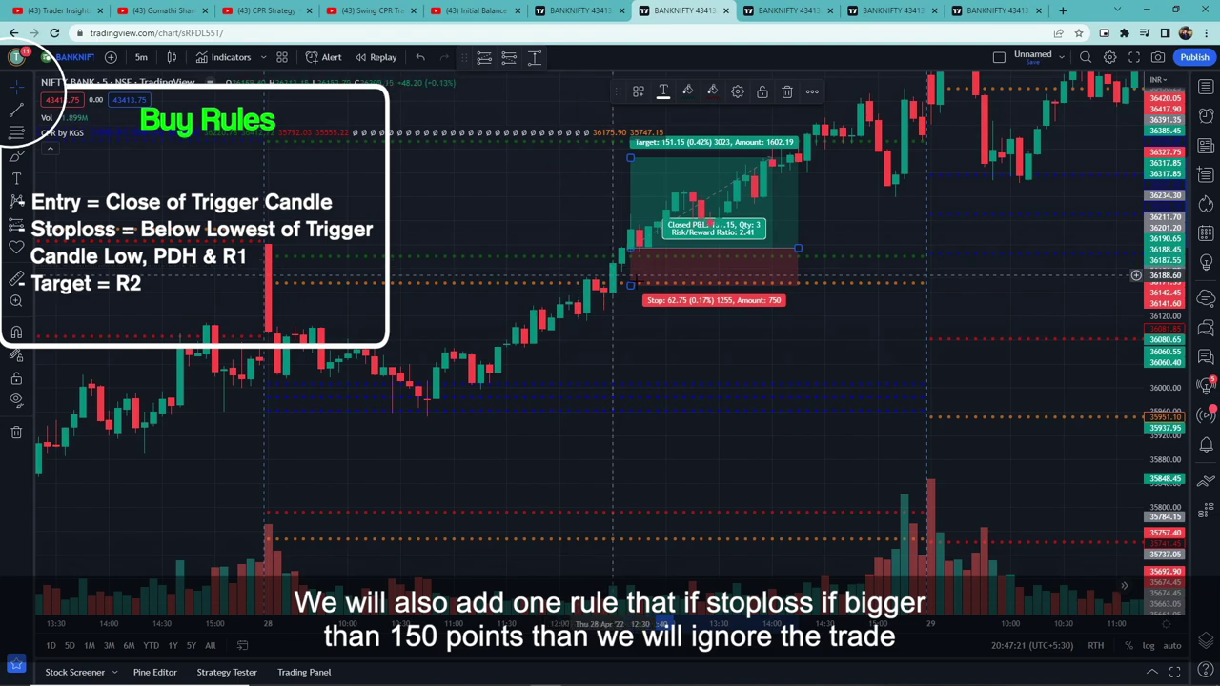
pyautogui.moveTo(630, 144); pyautogui.dragTo(632, 139)
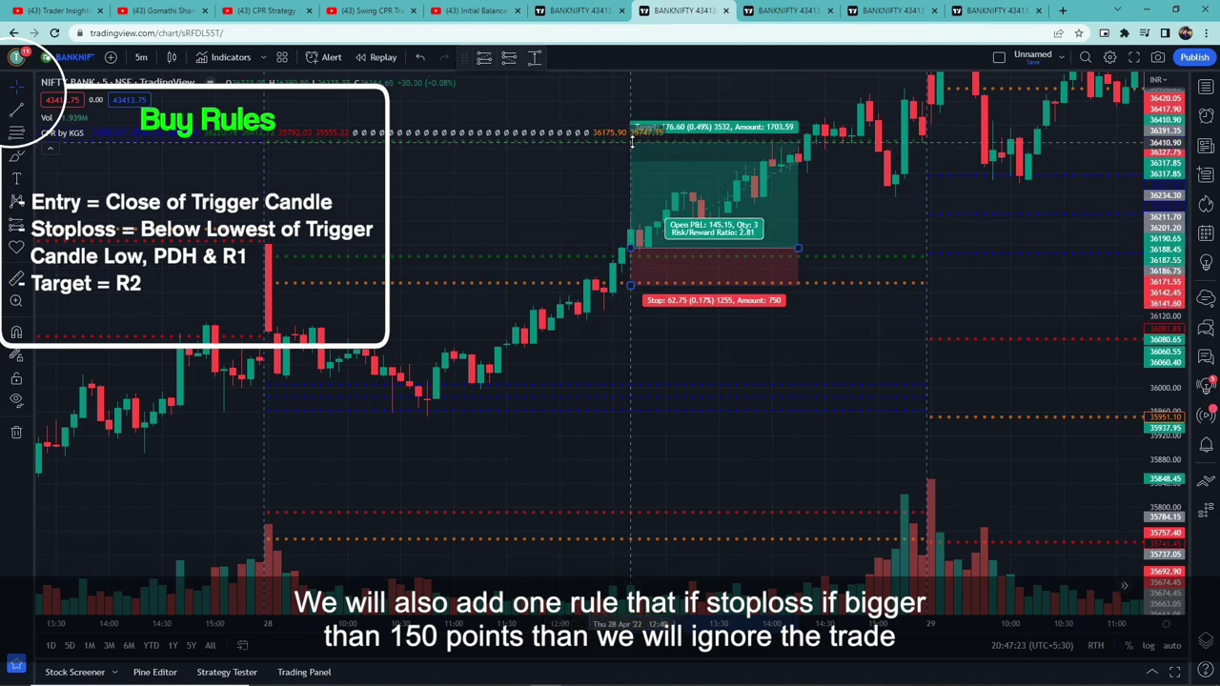
pyautogui.moveTo(798, 247); pyautogui.dragTo(771, 286)
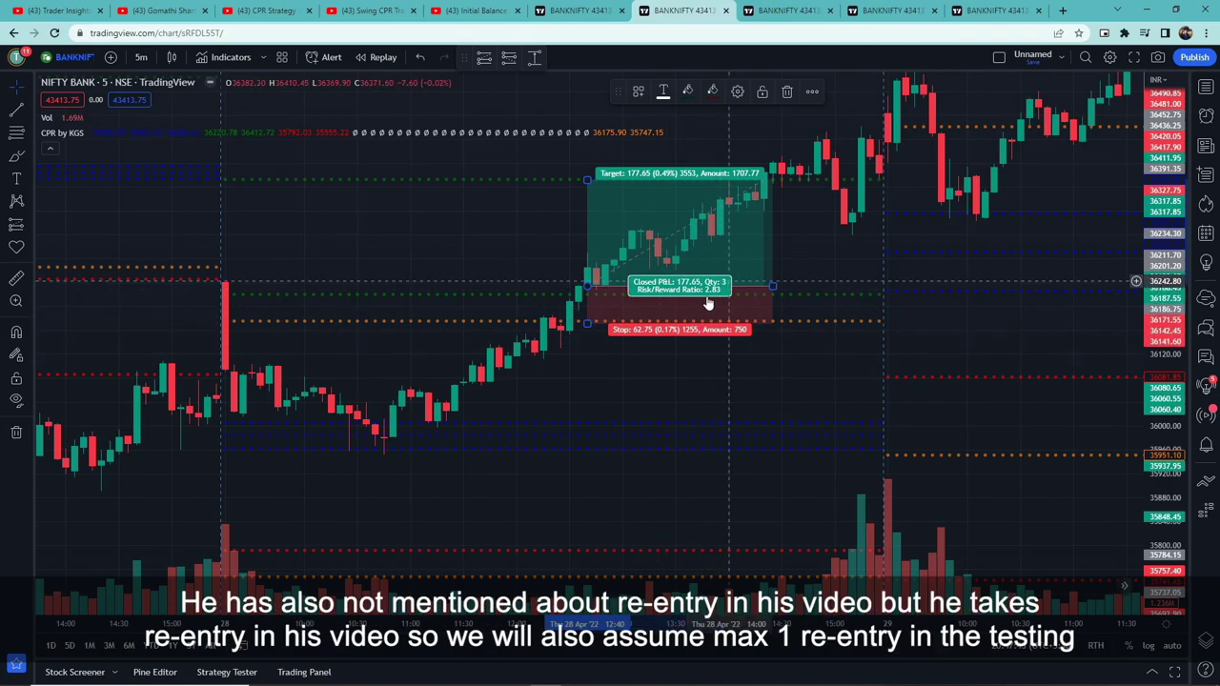
pyautogui.click(831, 250)
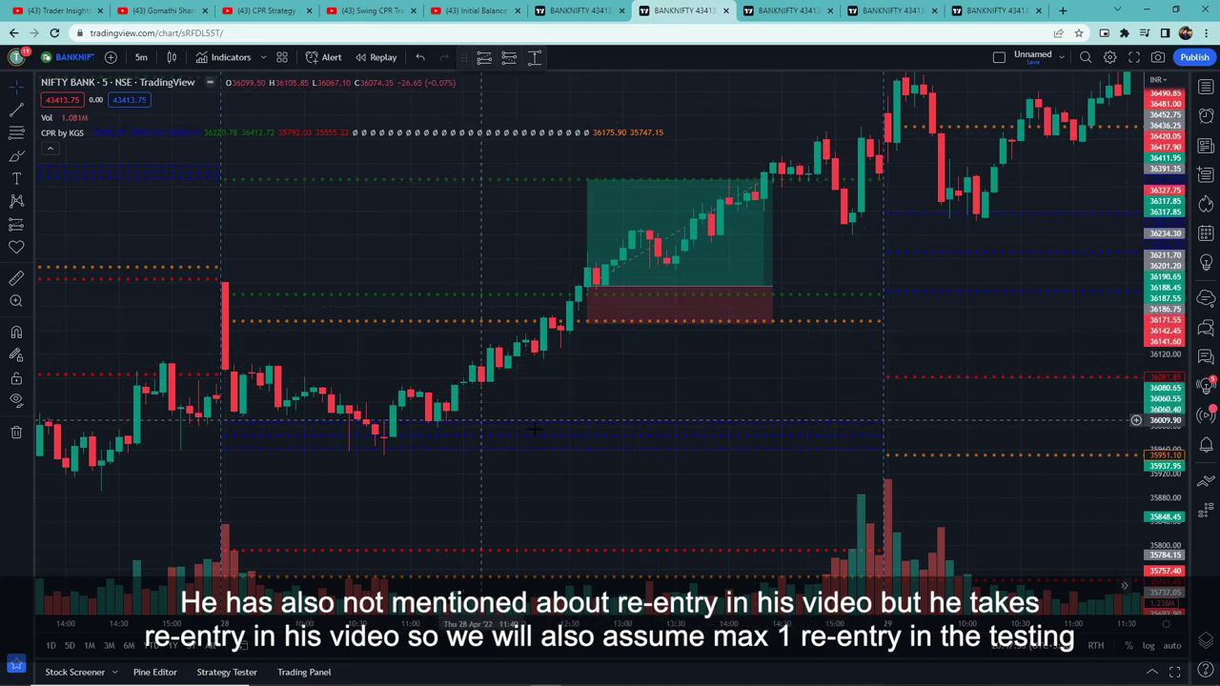
# Step: On the 21 Jun '22 chart, place a long position after the breakout candle, with stop about 101 points, target about 165 points at R2, and shorten it
pyautogui.click(806, 8)
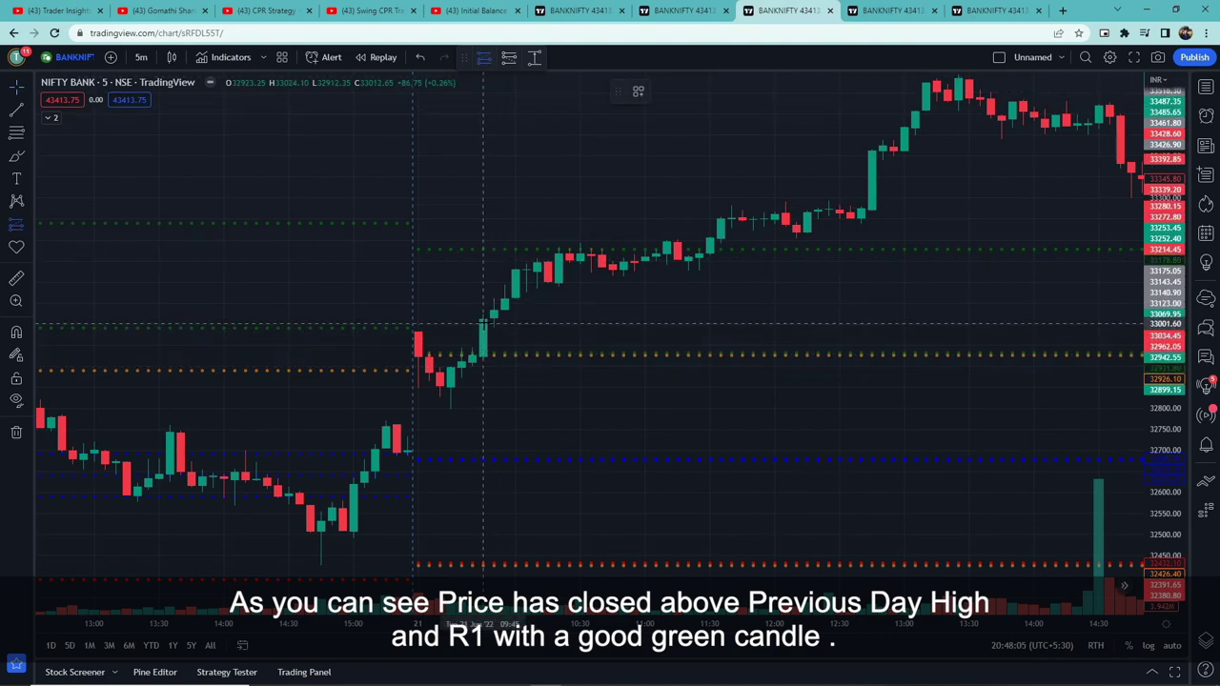
pyautogui.click(493, 321)
pyautogui.moveTo(496, 422); pyautogui.dragTo(497, 361)
pyautogui.moveTo(494, 221); pyautogui.dragTo(495, 250)
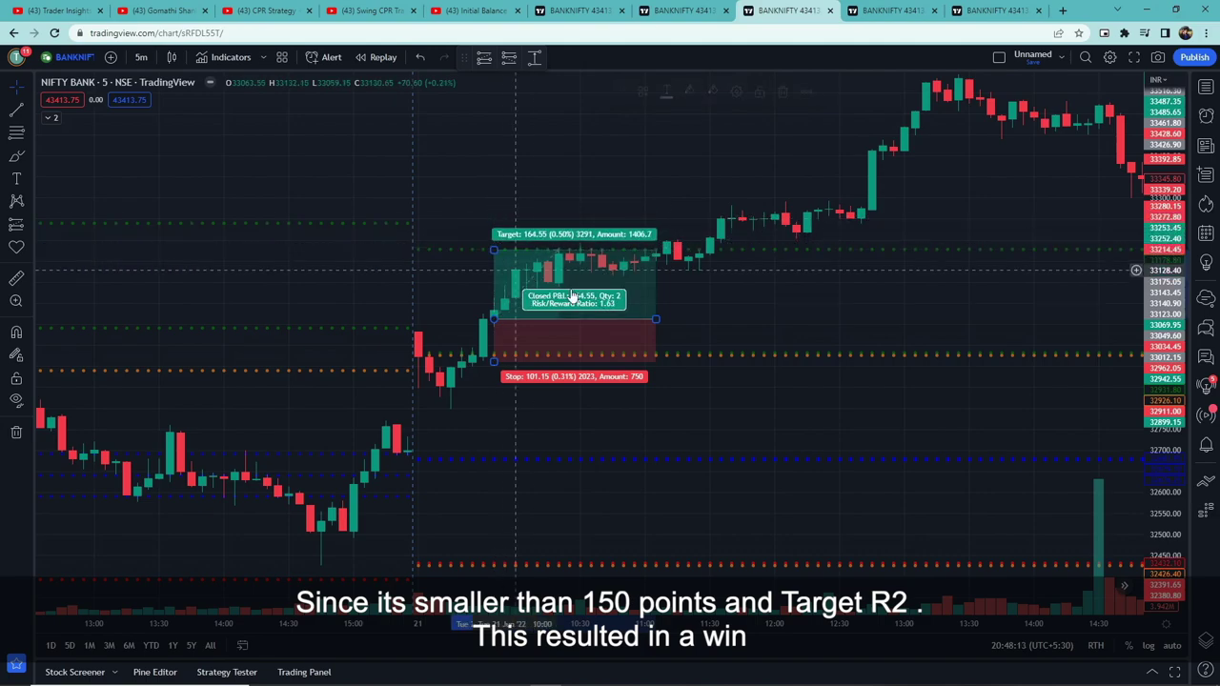
pyautogui.moveTo(656, 319); pyautogui.dragTo(558, 319)
pyautogui.click(784, 319)
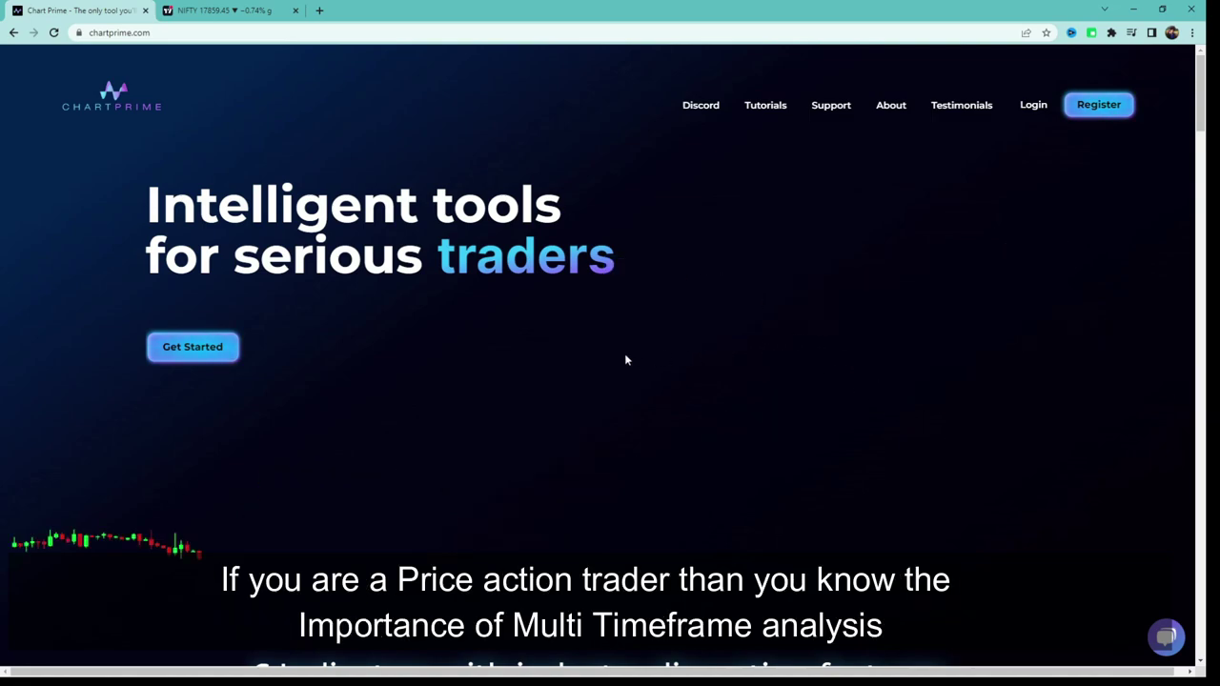
# Step: Switch to the Nifty 50 chart on the daily timeframe and mark horizontal levels at about 17787, 18252, 18699 and 18892
pyautogui.click(208, 8)
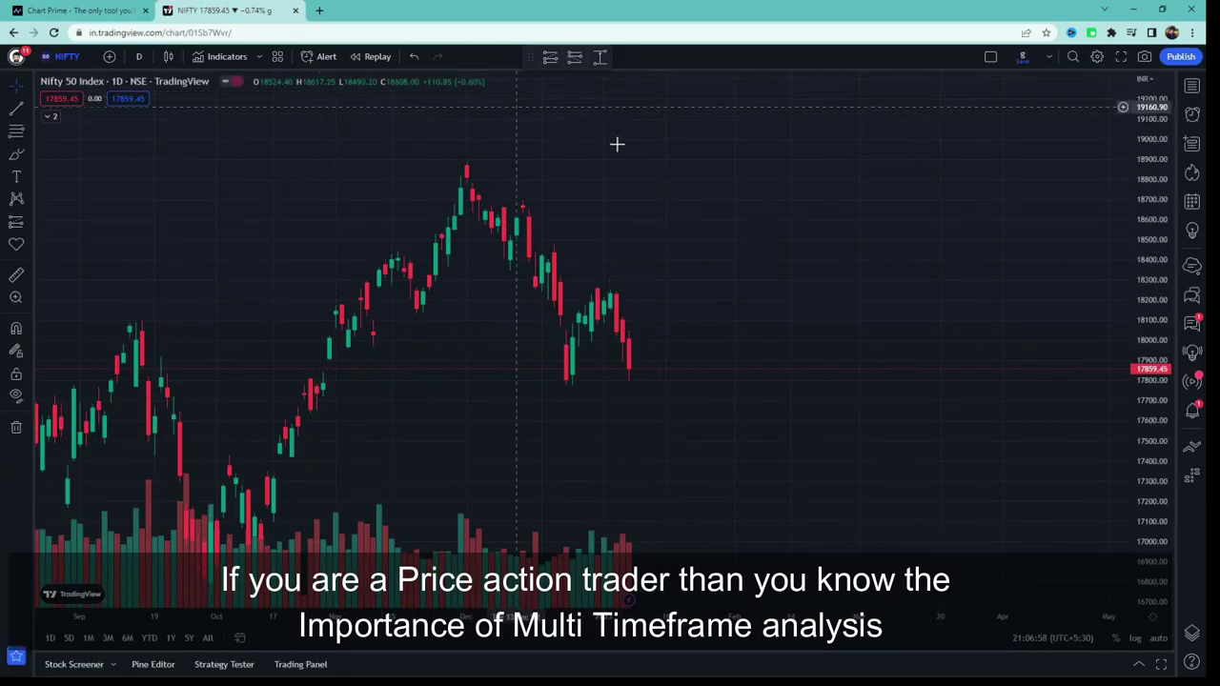
pyautogui.moveTo(472, 397); pyautogui.dragTo(466, 356)
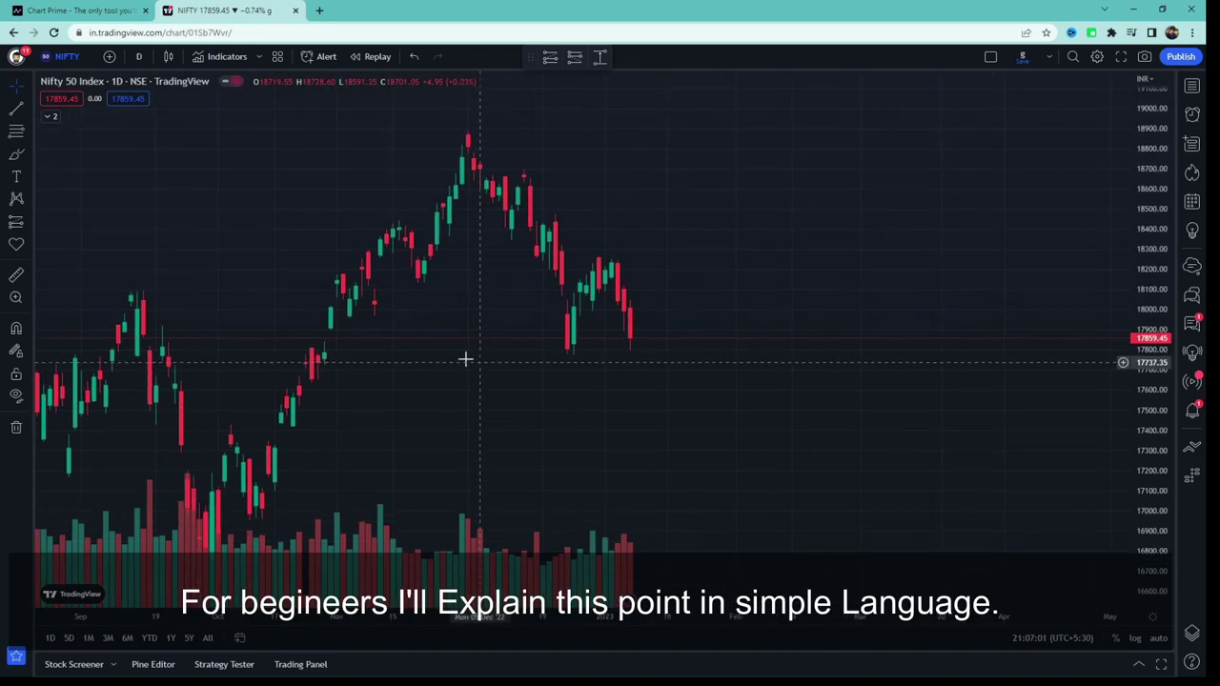
pyautogui.click(138, 56)
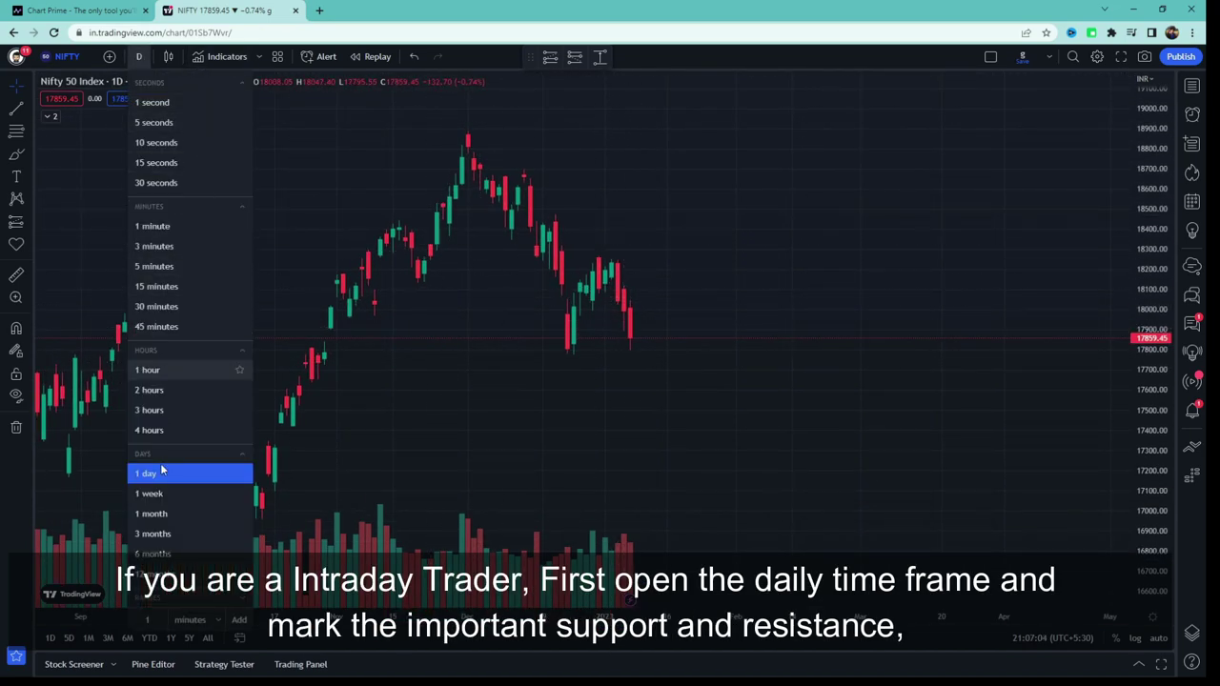
pyautogui.click(158, 479)
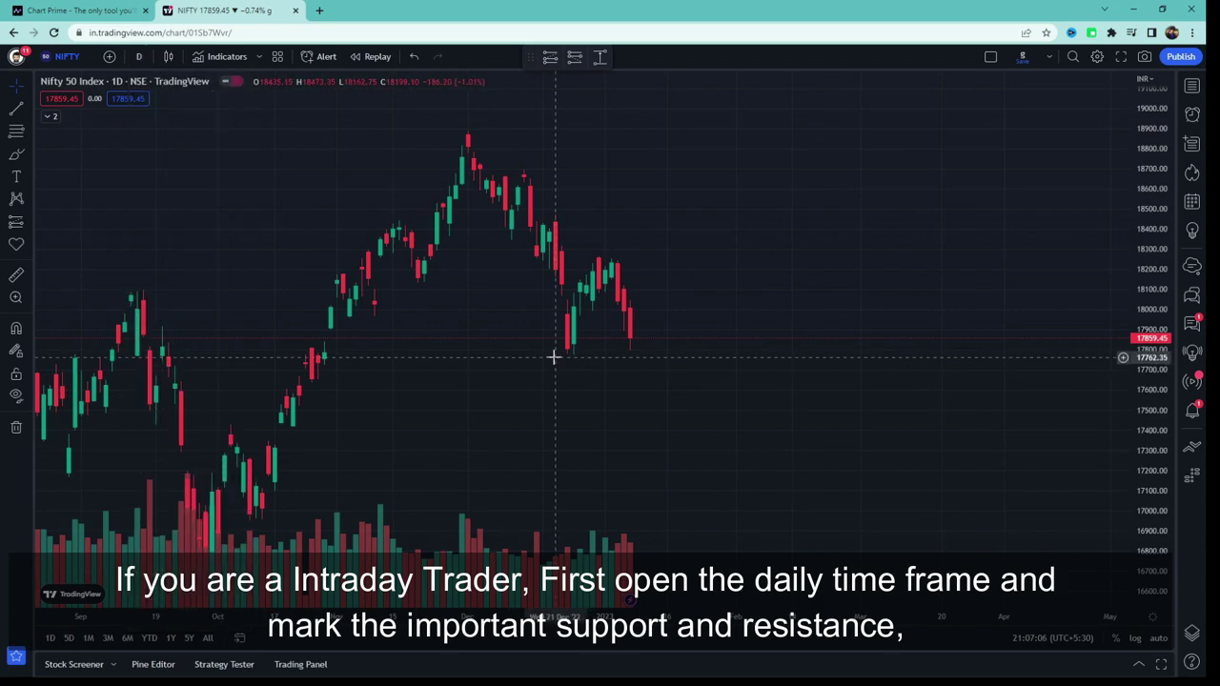
pyautogui.hotkey('alt', 'h')
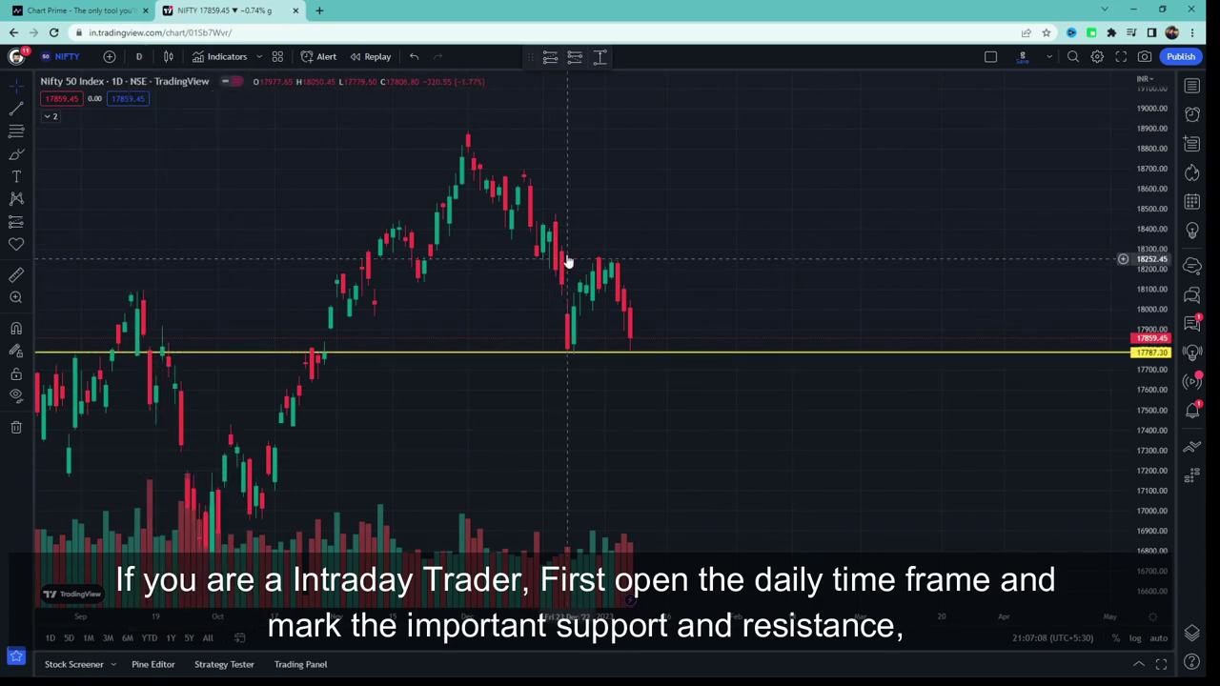
pyautogui.hotkey('alt', 'h')
pyautogui.hotkey('alt', 'h')
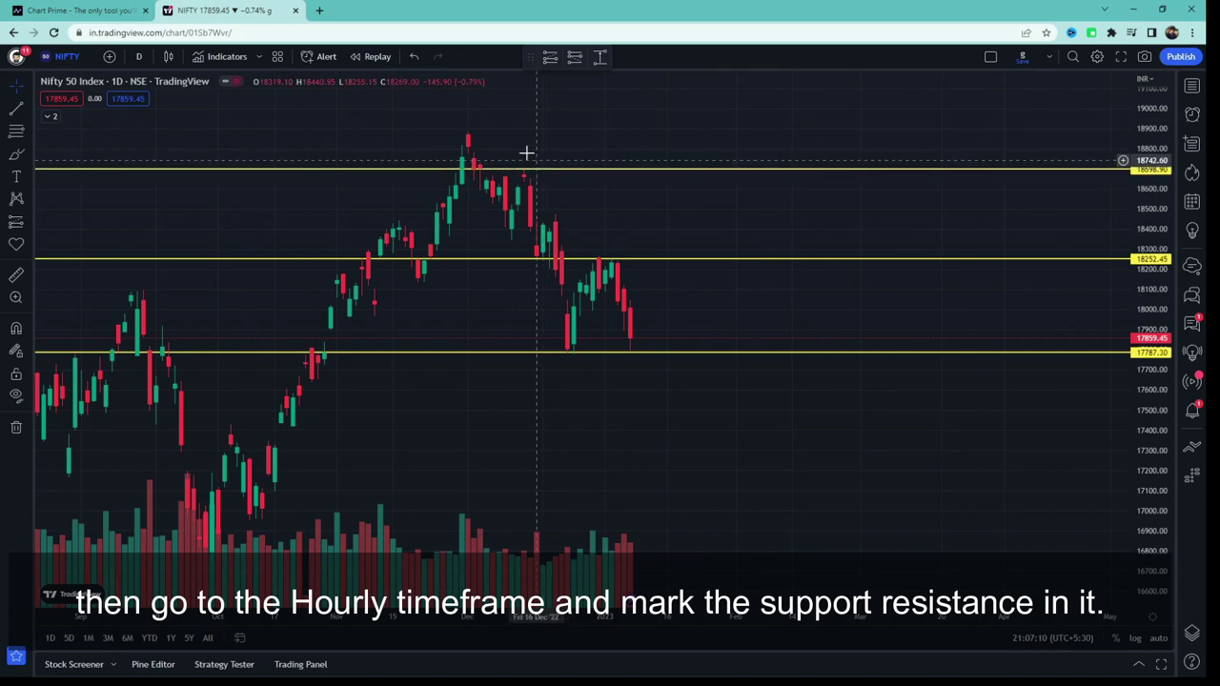
pyautogui.hotkey('alt', 'h')
# Step: Change the Nifty 50 chart to the 1 hour timeframe and mark a horizontal level at about 18452
pyautogui.click(139, 56)
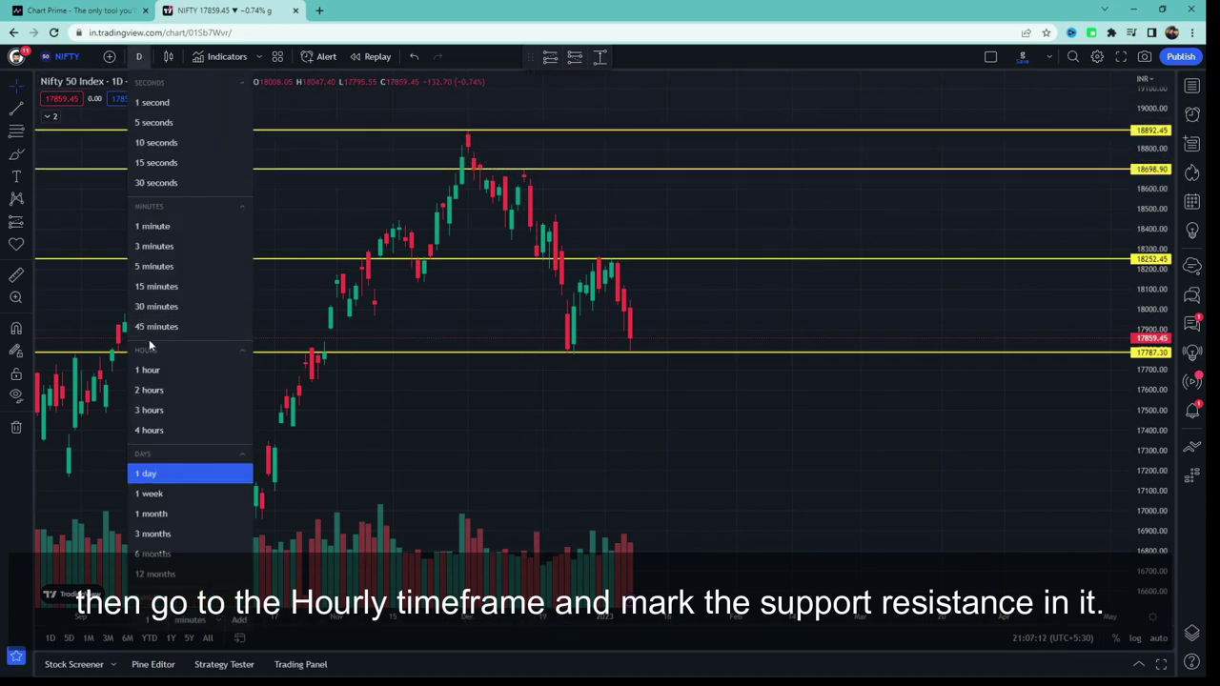
pyautogui.click(148, 374)
pyautogui.scroll(-3, 518, 406)
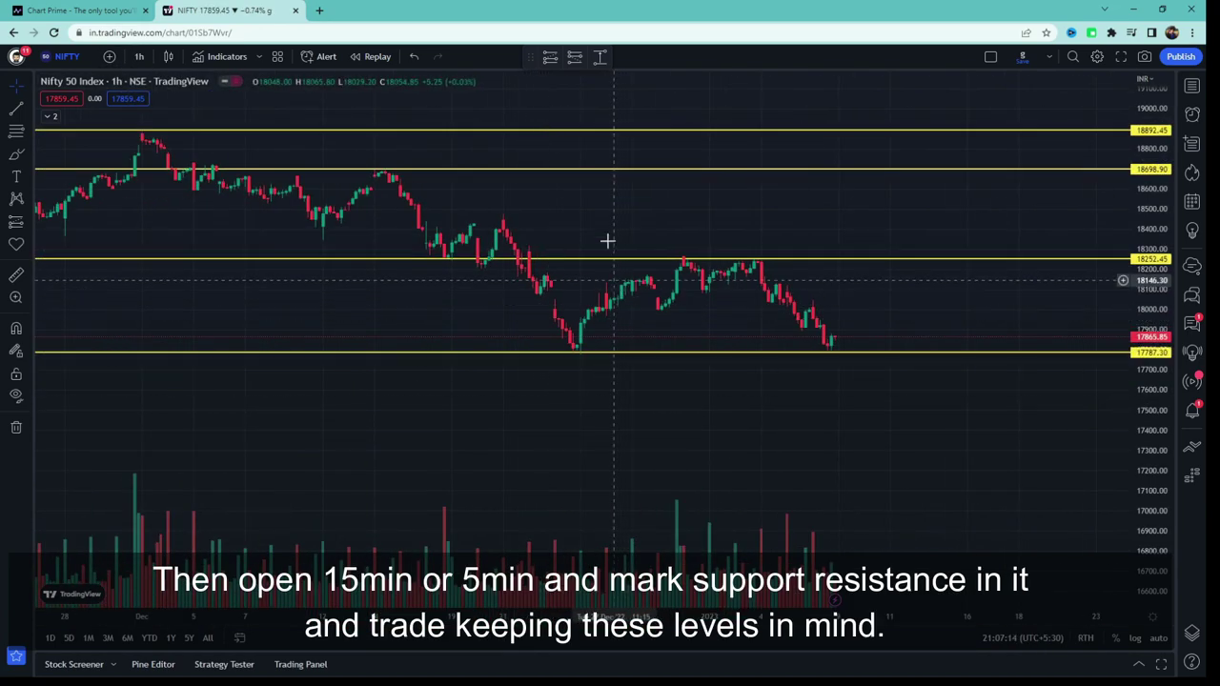
pyautogui.hotkey('alt', 'h')
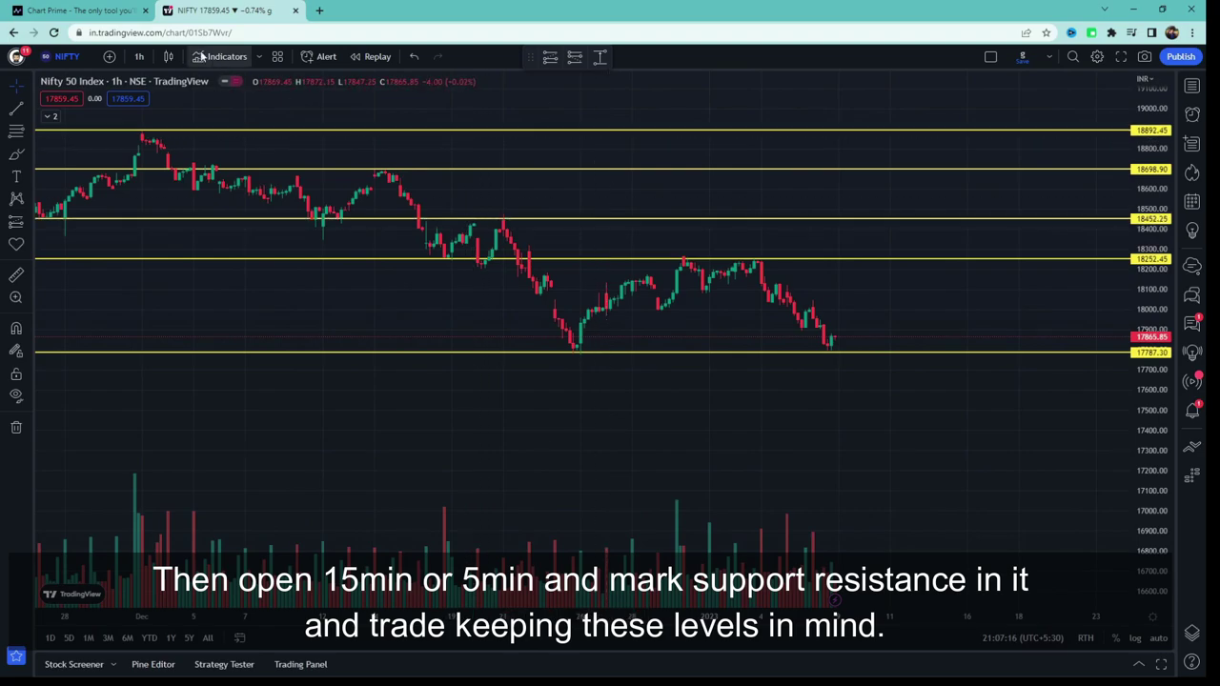
# Step: Change the Nifty 50 chart to the 5 minute timeframe and mark horizontal levels at about 18034 and 18132
pyautogui.click(140, 57)
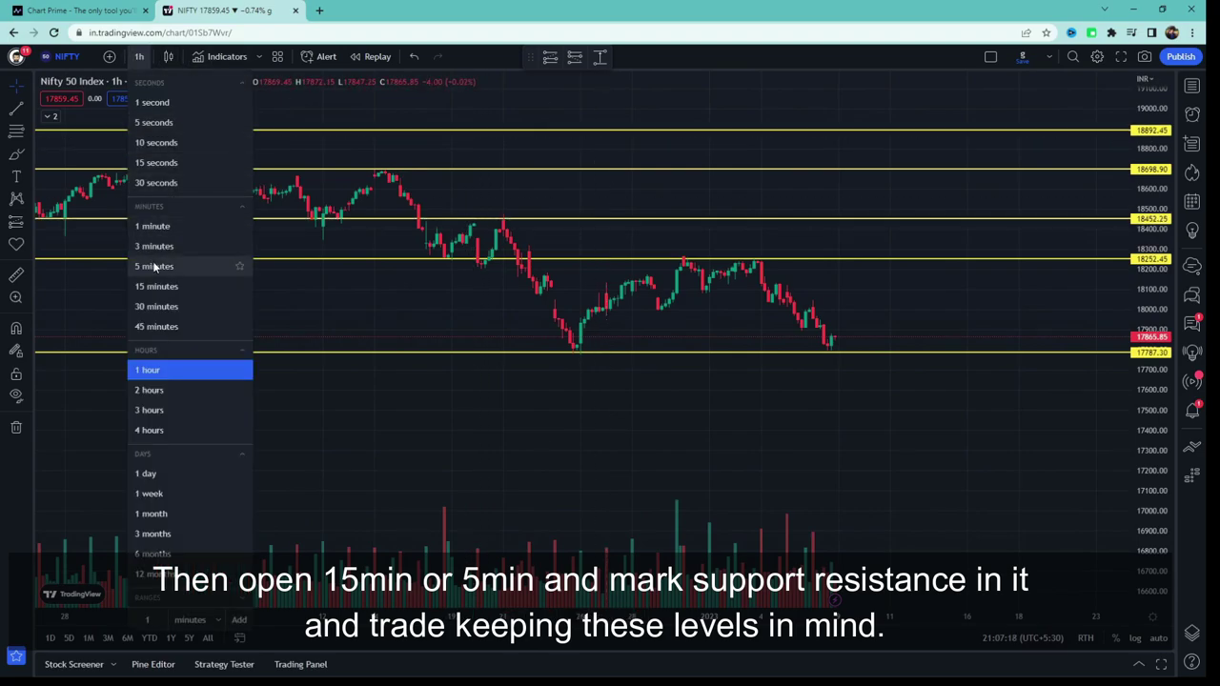
pyautogui.click(152, 267)
pyautogui.moveTo(1142, 456); pyautogui.dragTo(1142, 382)
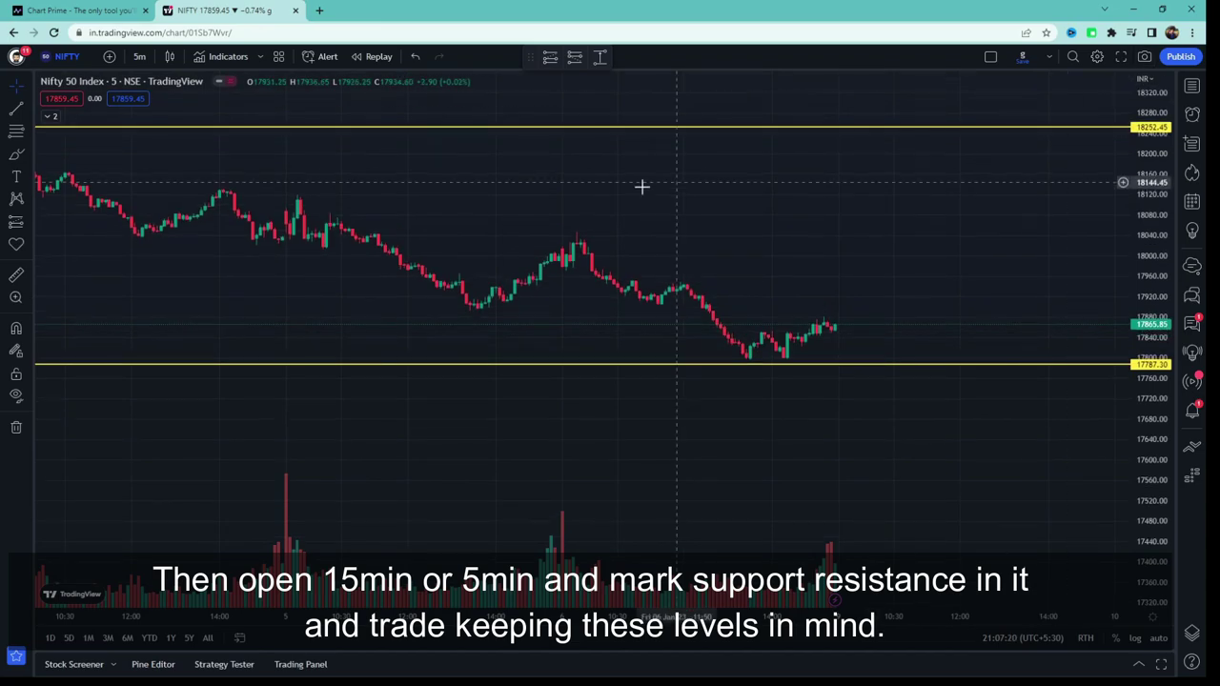
pyautogui.hotkey('alt', 'h')
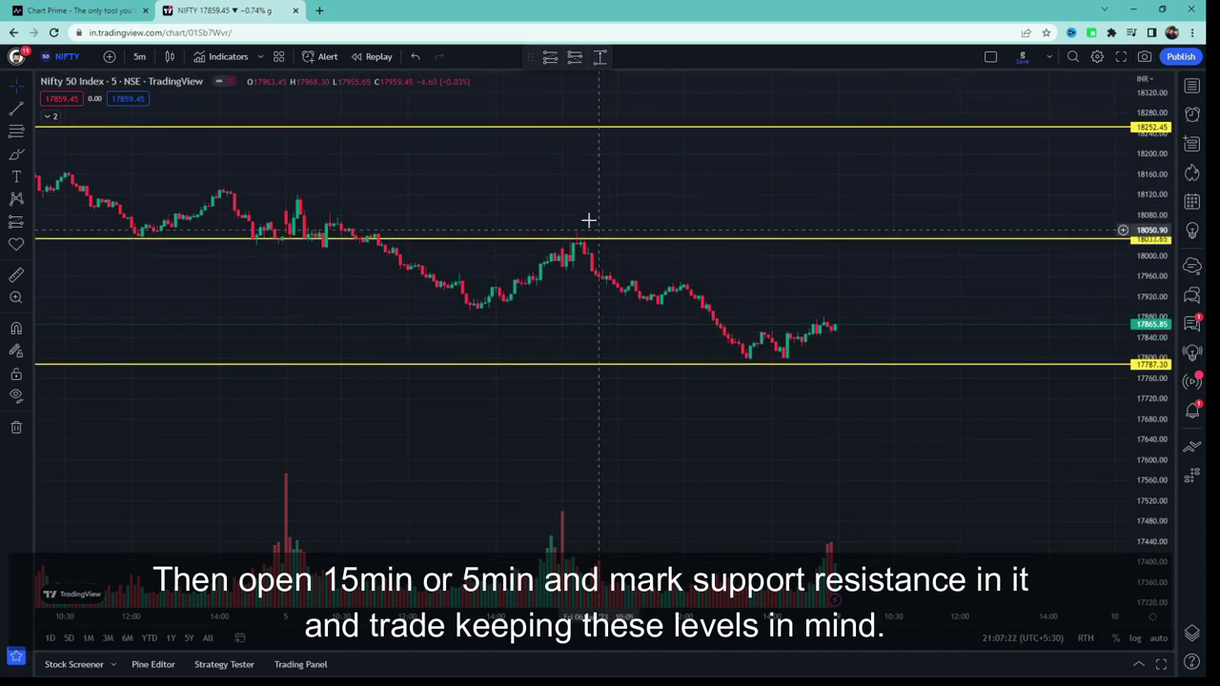
pyautogui.hotkey('alt', 'h')
pyautogui.scroll(-3, 721, 380)
pyautogui.moveTo(721, 380); pyautogui.dragTo(448, 544)
pyautogui.scroll(-3, 580, 515)
# Step: Remove all drawings from the Nifty 50 chart and unhide the Smart Money Concepts Bundle indicator
pyautogui.click(17, 430)
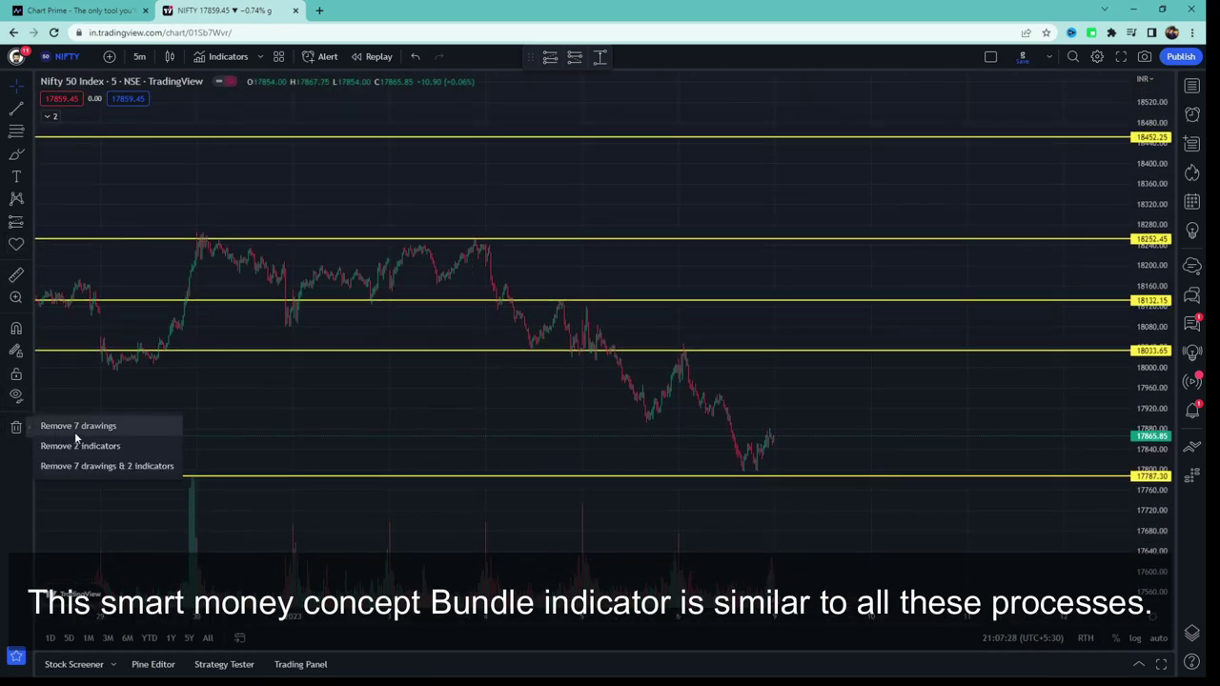
pyautogui.click(72, 426)
pyautogui.click(57, 116)
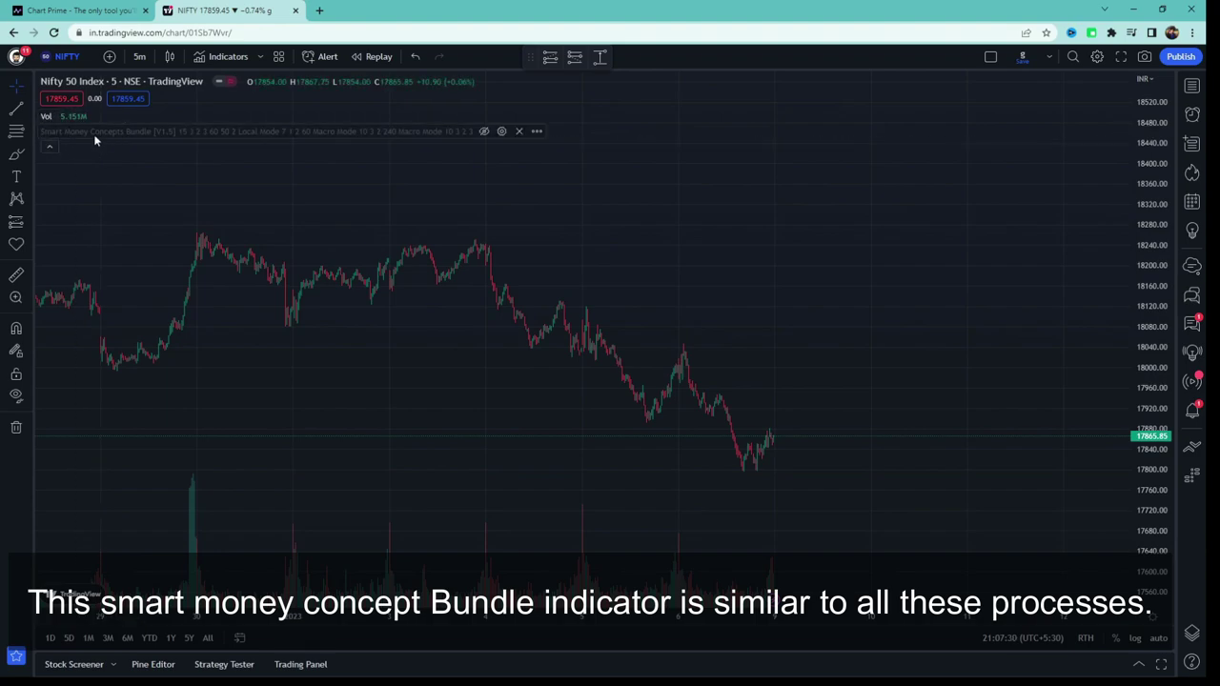
pyautogui.click(484, 131)
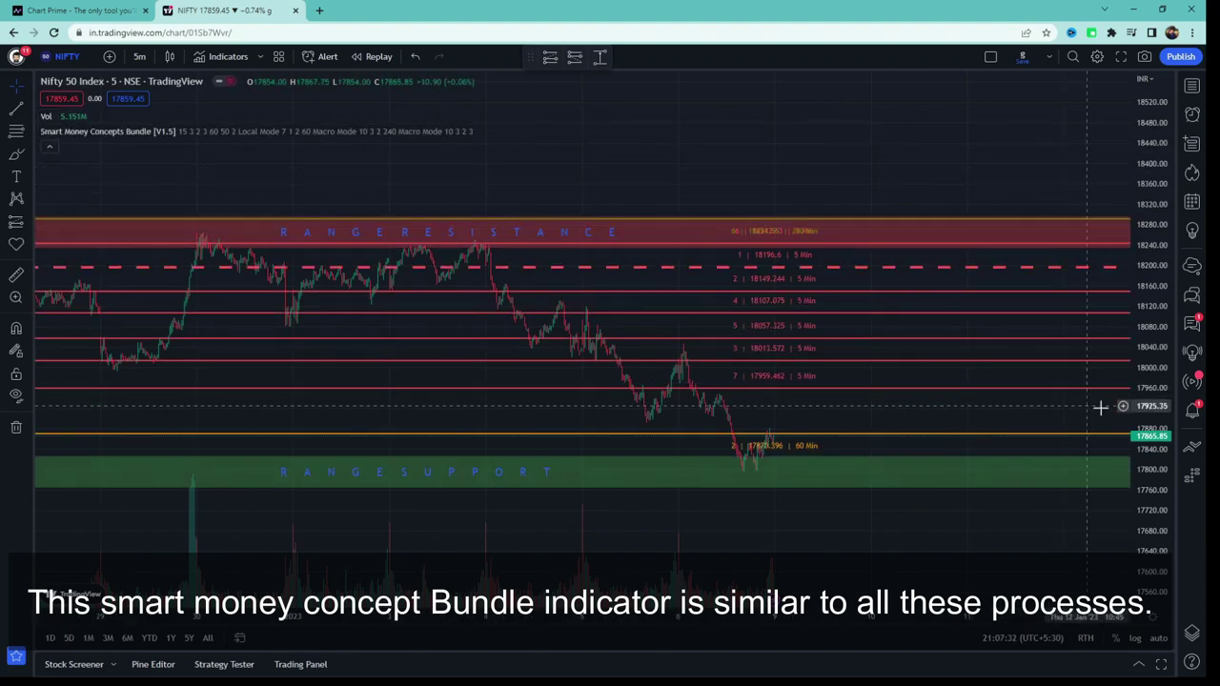
pyautogui.moveTo(1153, 433); pyautogui.dragTo(1163, 327)
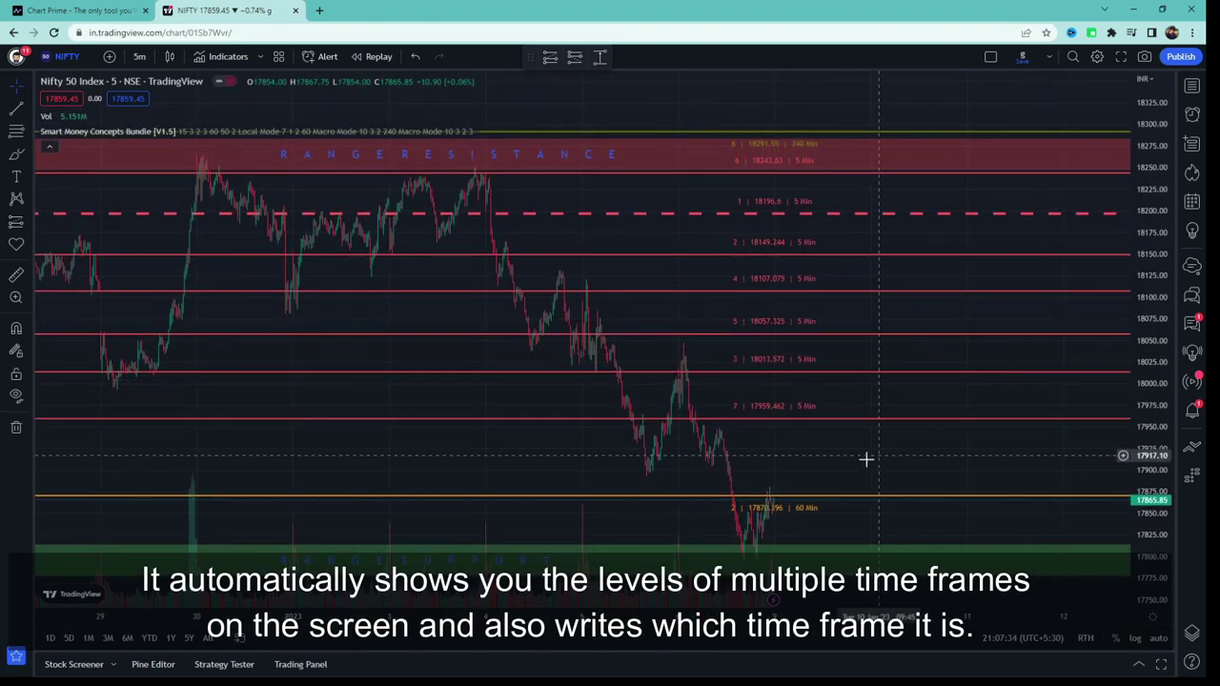
pyautogui.scroll(2, 848, 463)
pyautogui.moveTo(847, 463); pyautogui.dragTo(822, 444)
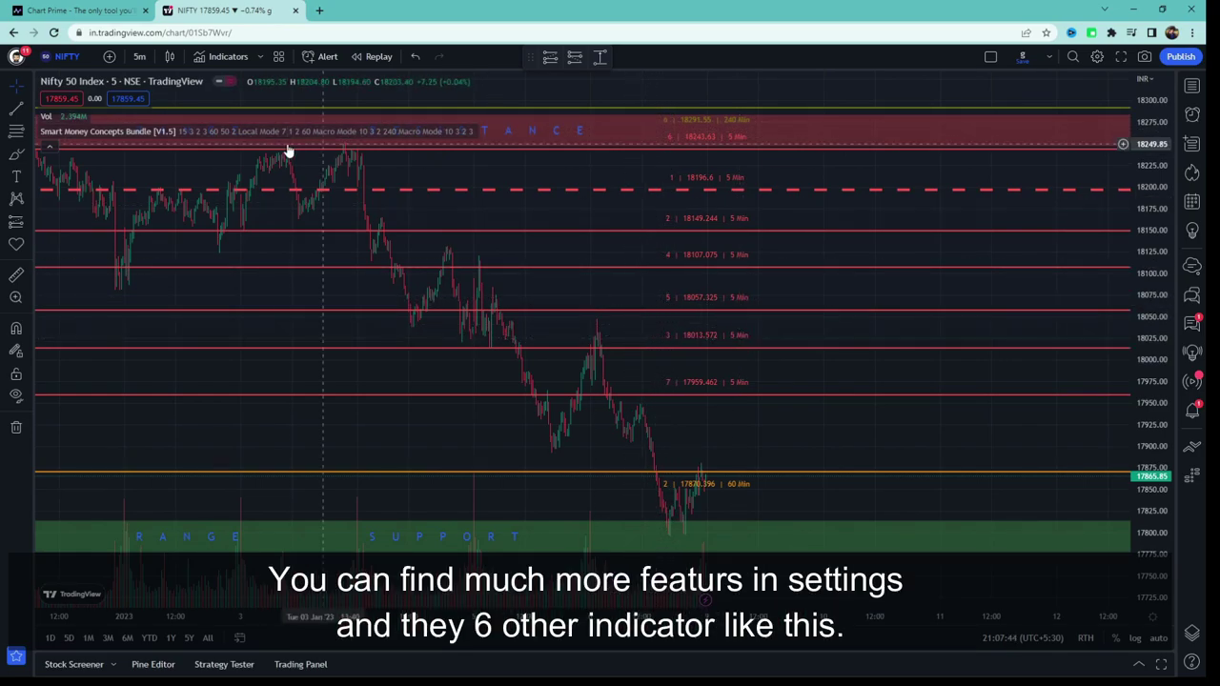
# Step: Review the input settings of the Smart Money Concepts Bundle indicator, including the order block and S/R zone options
pyautogui.moveTo(404, 133)
pyautogui.click(500, 133)
pyautogui.scroll(-10, 688, 307)
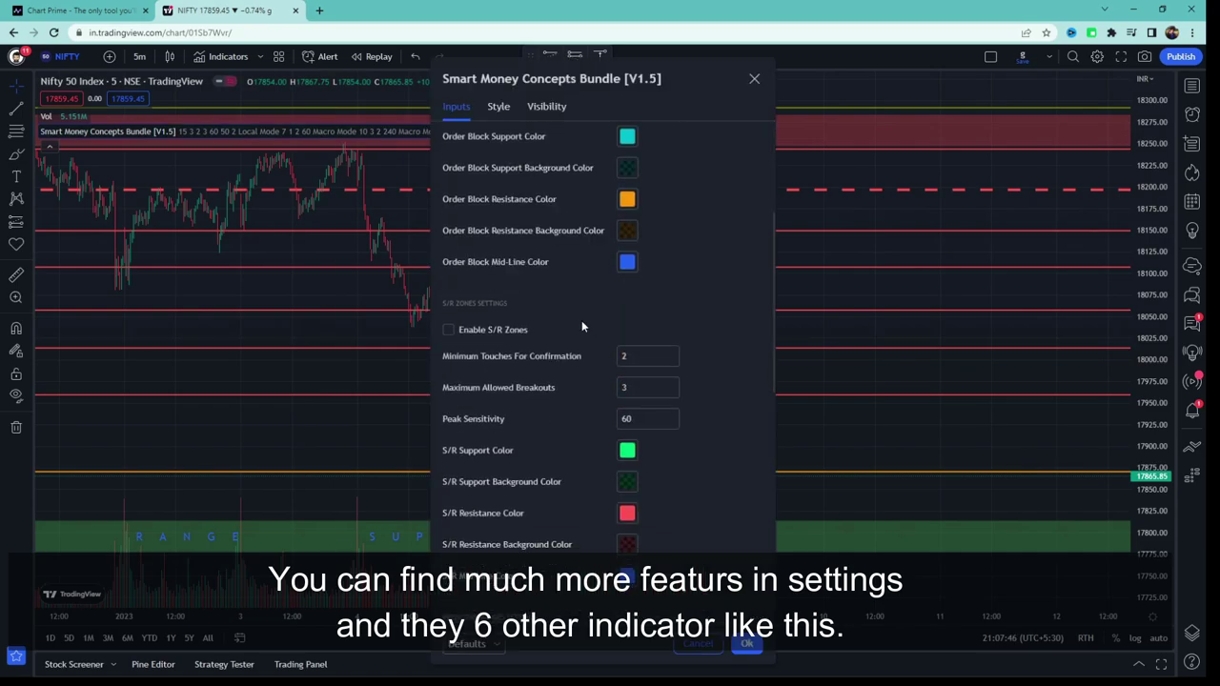
pyautogui.click(753, 79)
# Step: Look through the invite-only ChartPrime scripts in the indicator library, and return to the ChartPrime website
pyautogui.click(238, 60)
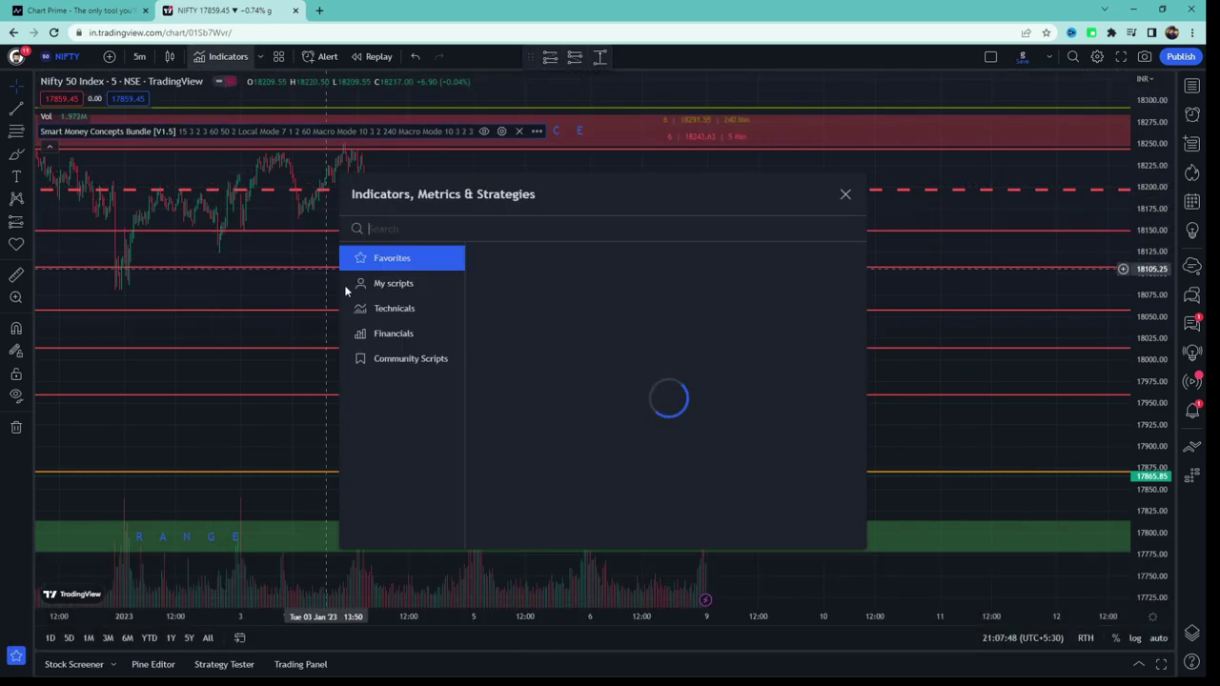
pyautogui.click(395, 382)
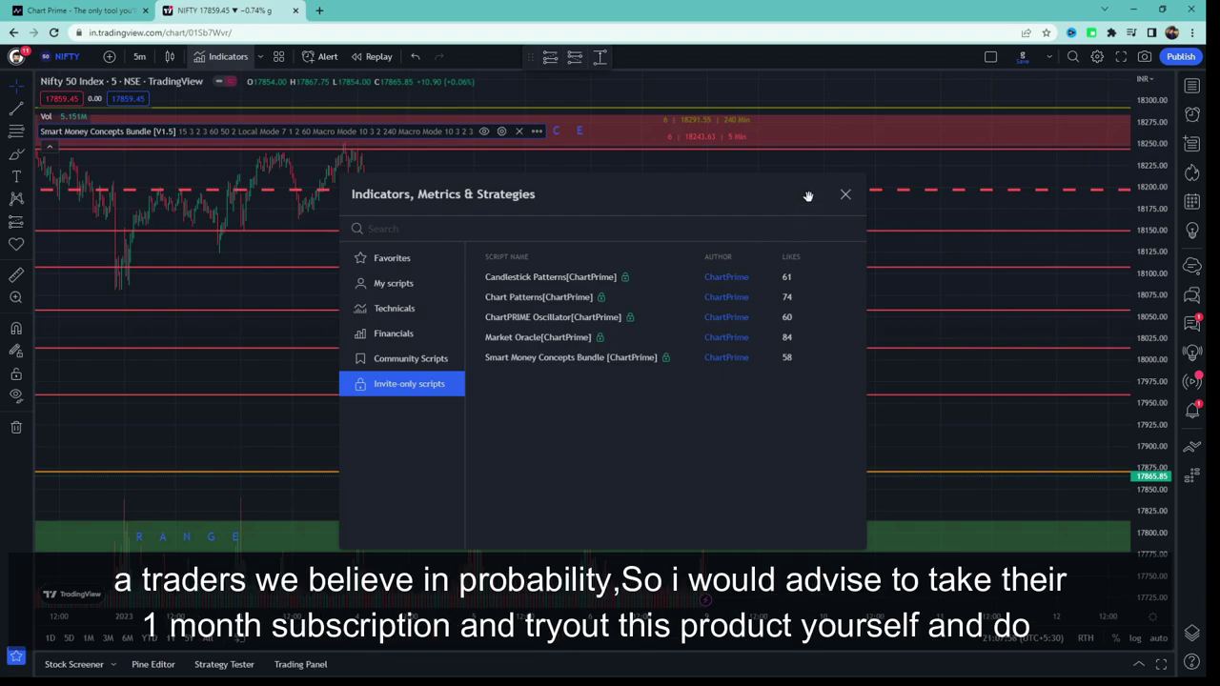
pyautogui.click(844, 194)
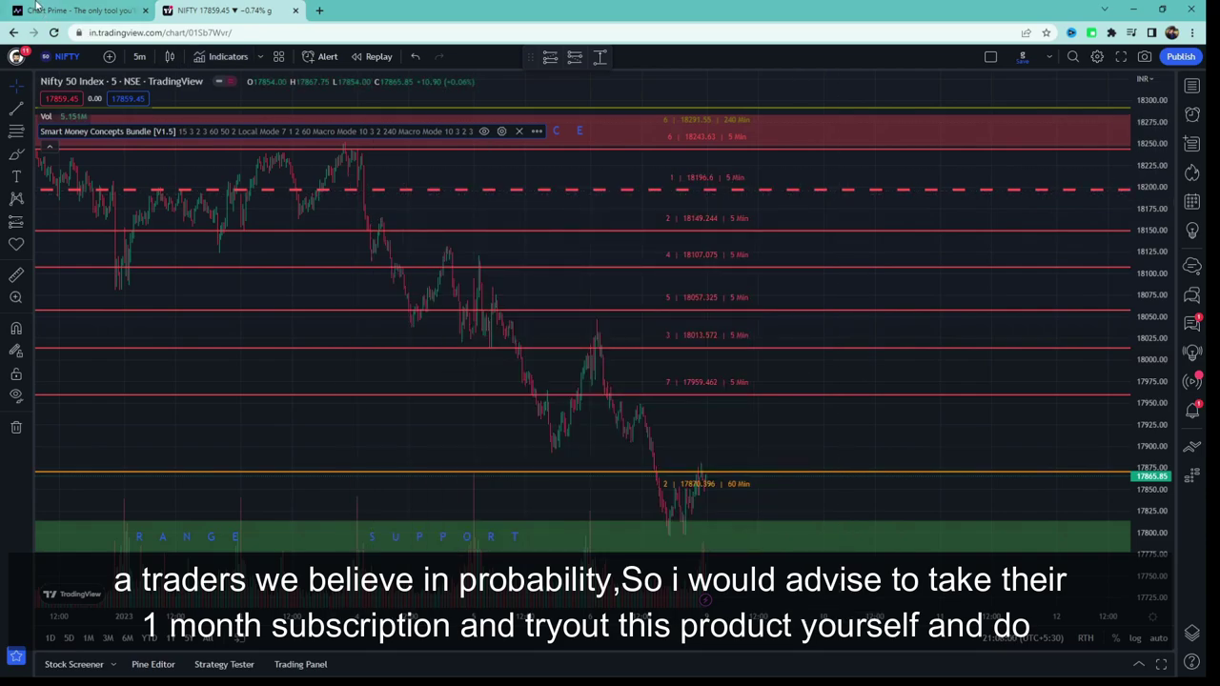
pyautogui.hotkey('ctrl', '1')
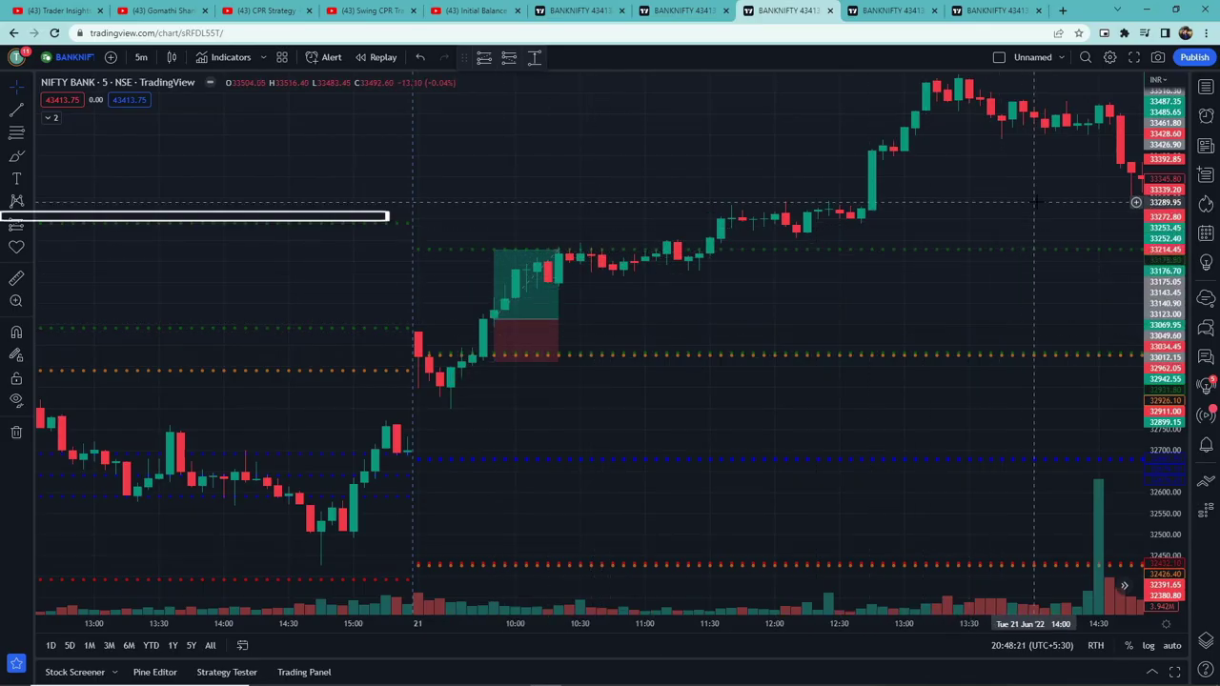
# Step: On the 7 Jun '22 Bank Nifty chart, place a short position at about 35060, with stop about 54 points and target at S2, and shorten it
pyautogui.hotkey('ctrl', 'Tab')
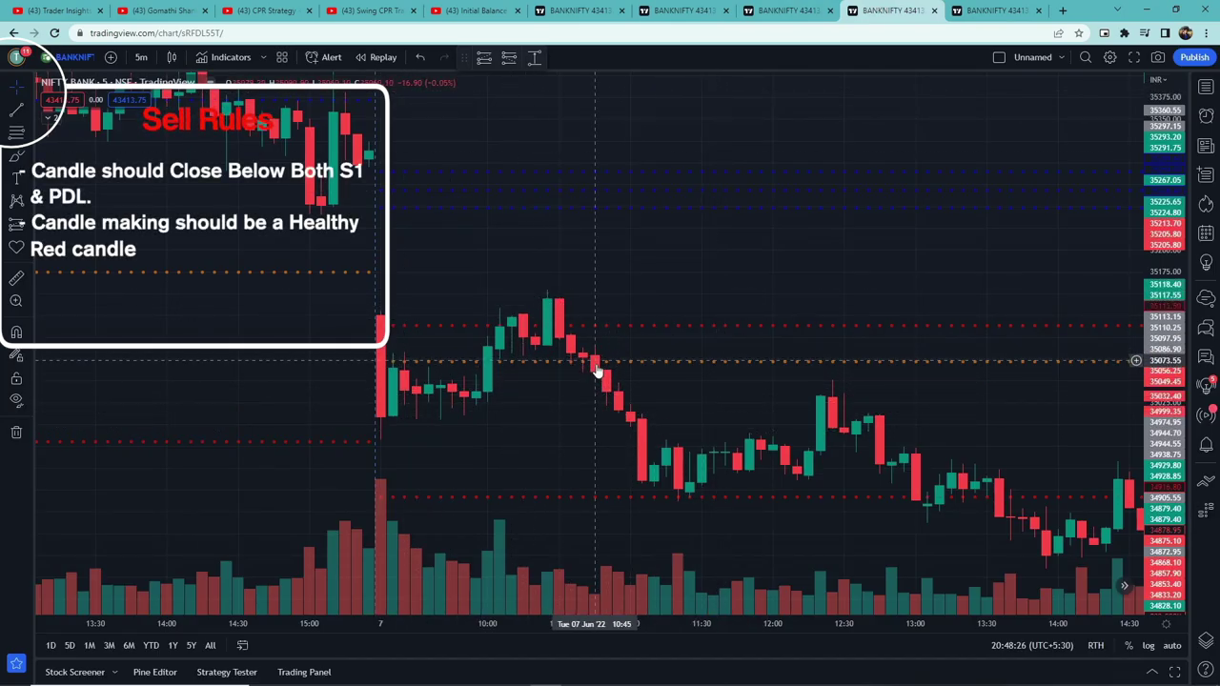
pyautogui.click(509, 58)
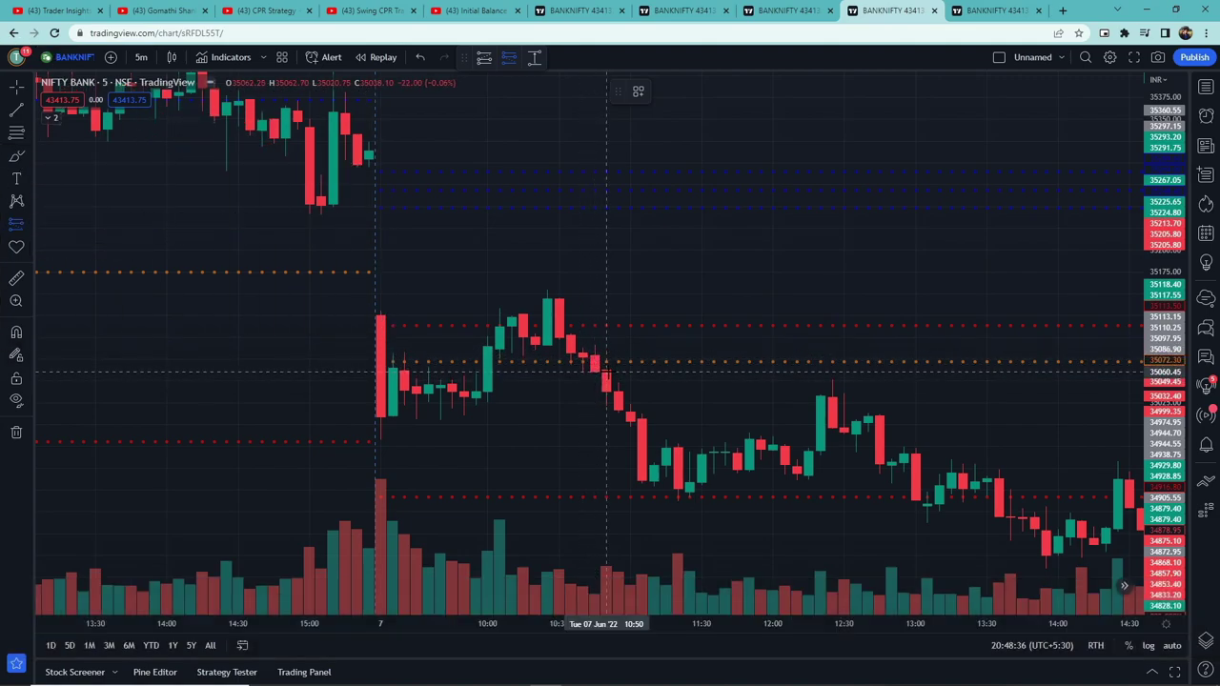
pyautogui.click(606, 371)
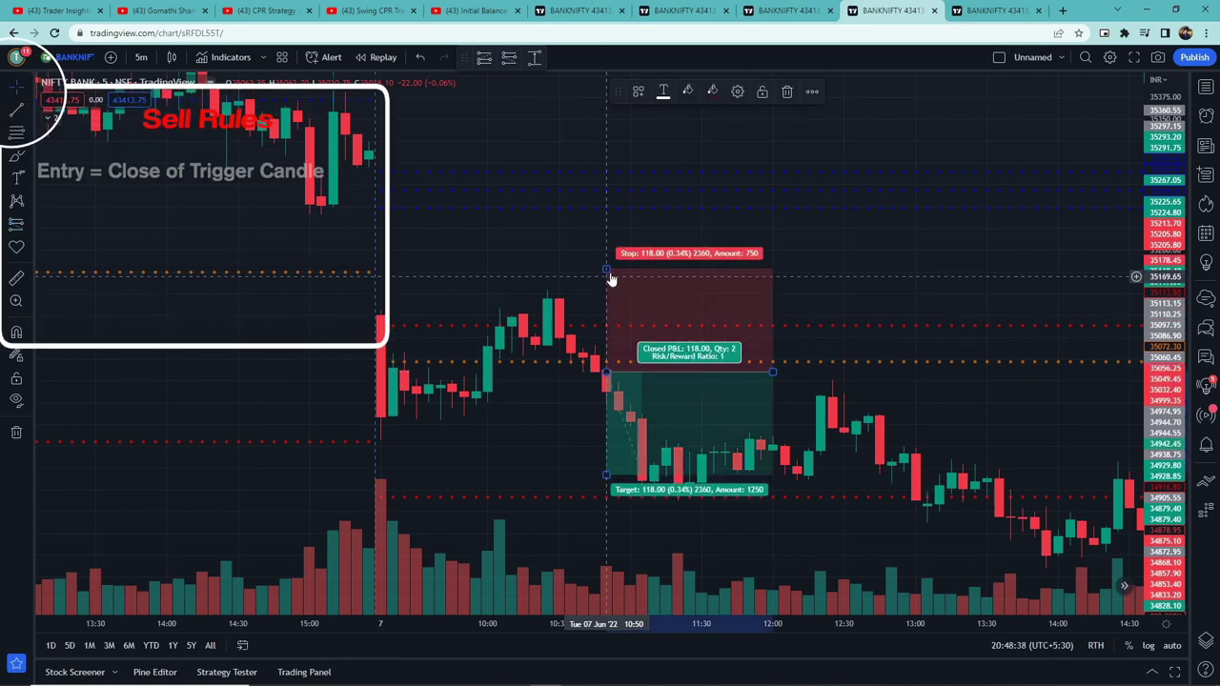
pyautogui.moveTo(606, 269)
pyautogui.mouseDown()
pyautogui.moveTo(619, 324)
pyautogui.moveTo(602, 333)
pyautogui.mouseUp()
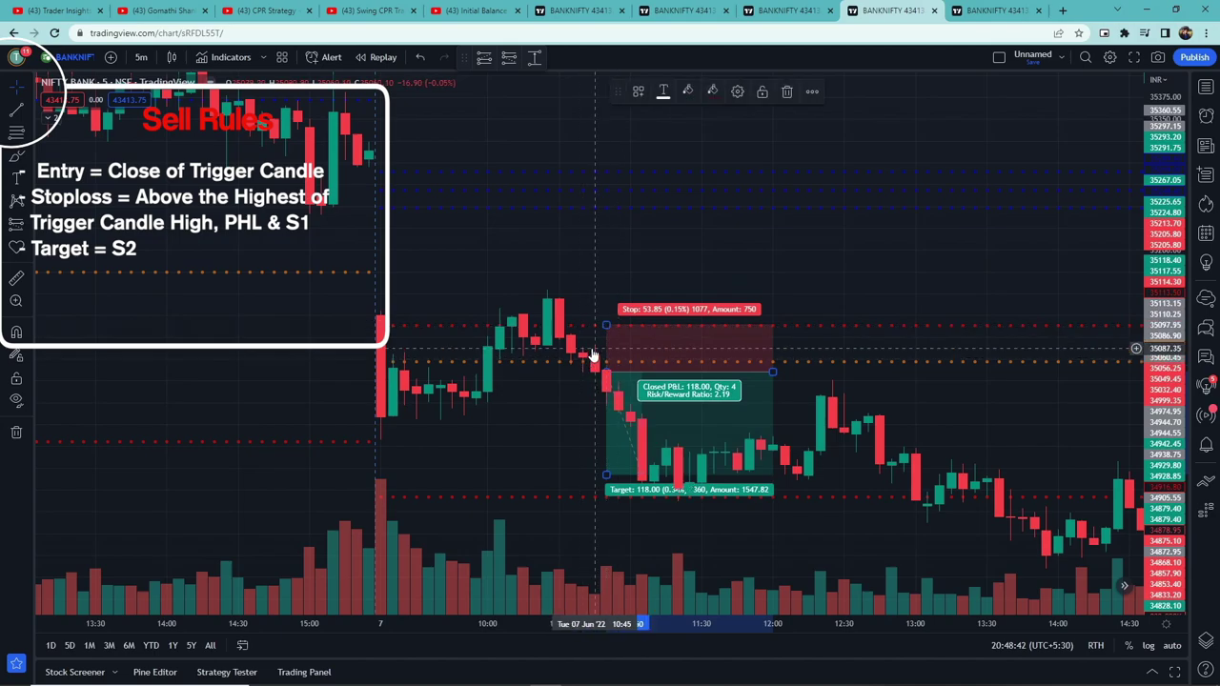
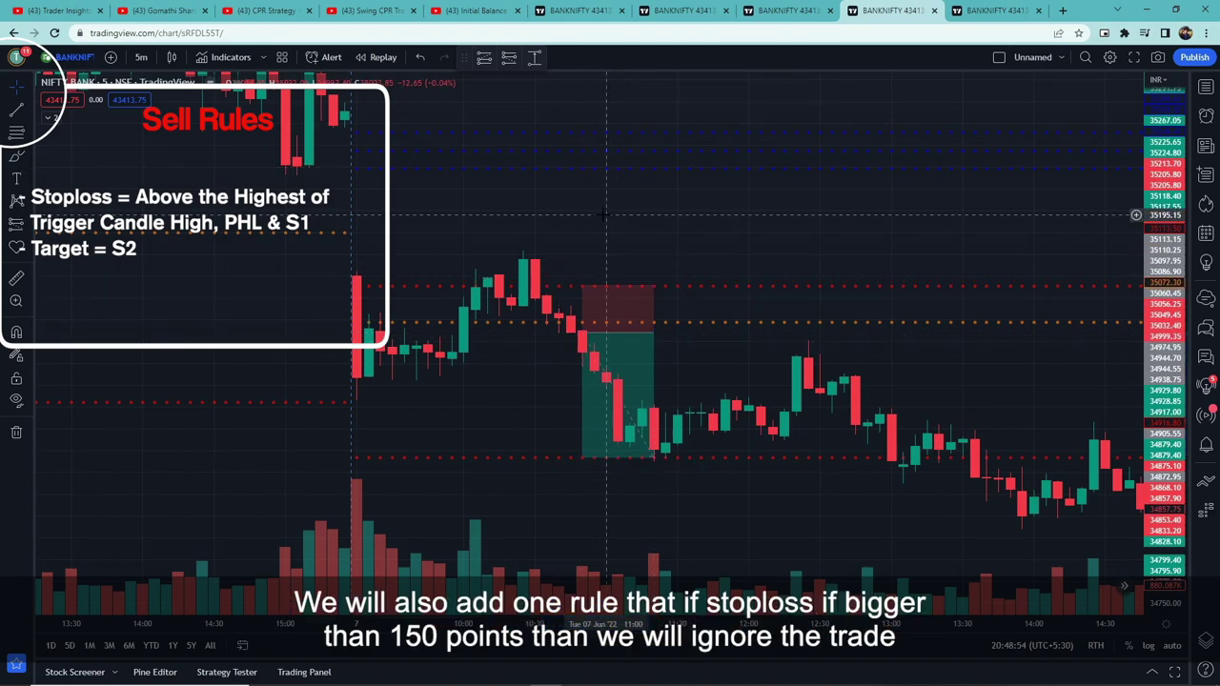
pyautogui.moveTo(636, 403)
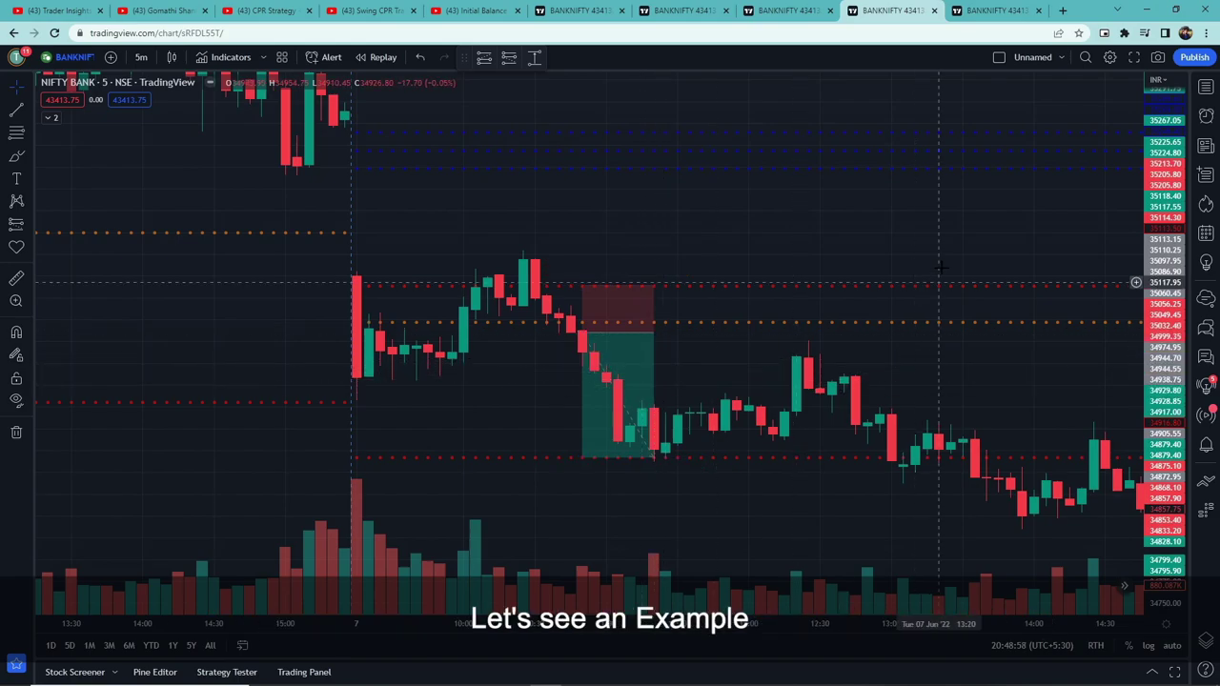
# Step: On the 9 May '22 chart, place a short position at about 34339, with stop about 77 points, target about 201 points at S2, and shorten it
pyautogui.click(991, 11)
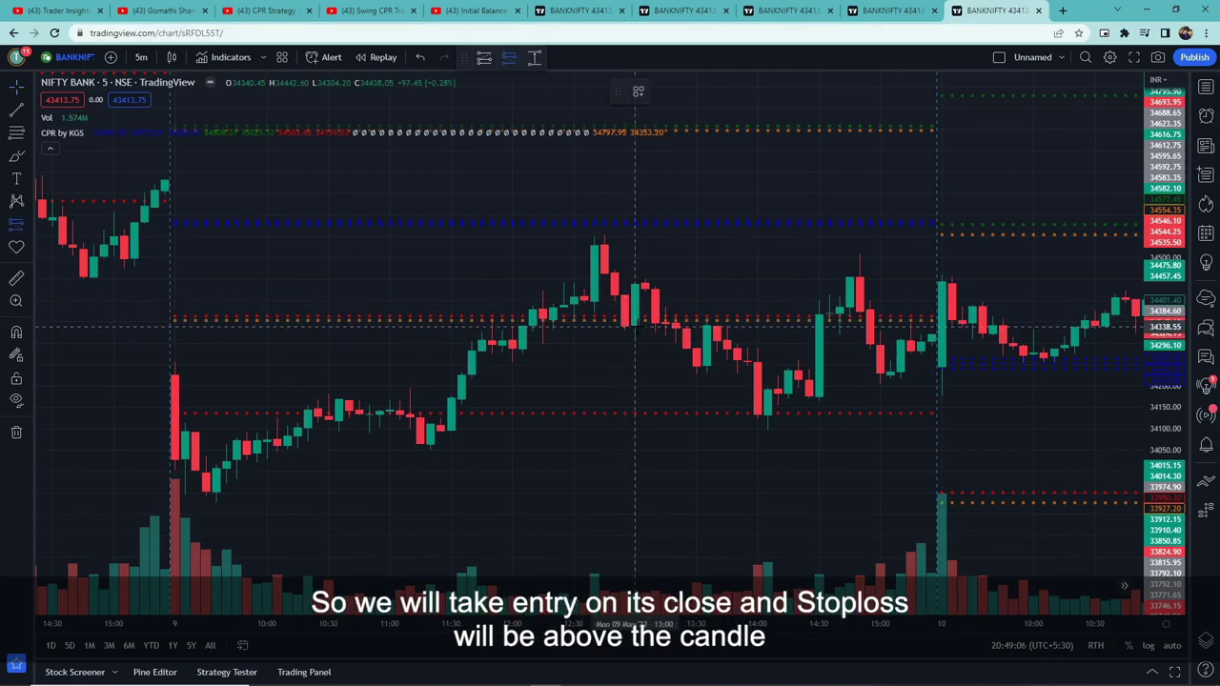
pyautogui.click(635, 327)
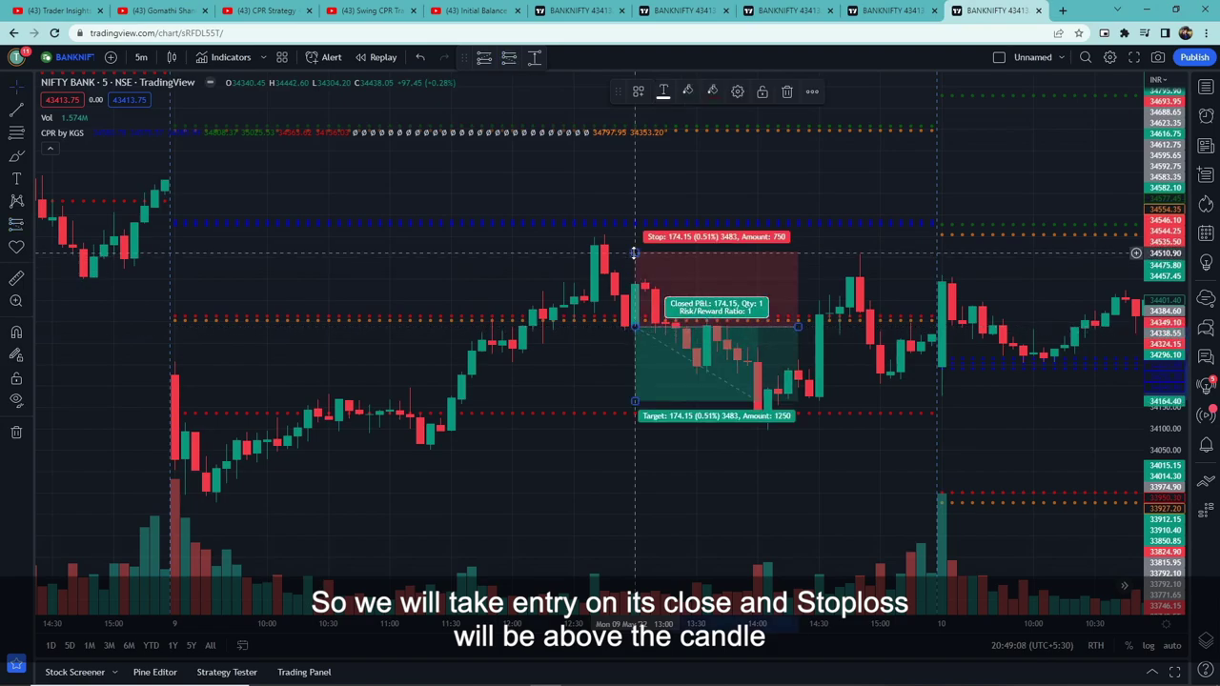
pyautogui.moveTo(635, 252); pyautogui.dragTo(640, 294)
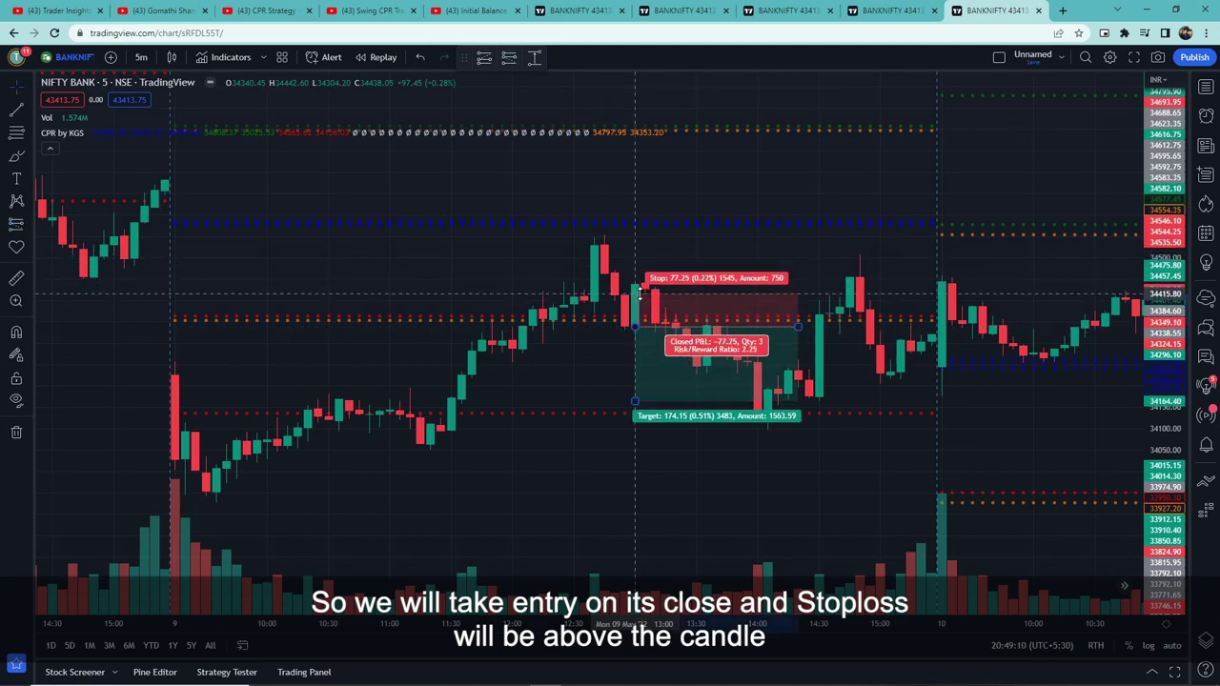
pyautogui.moveTo(634, 402); pyautogui.dragTo(634, 414)
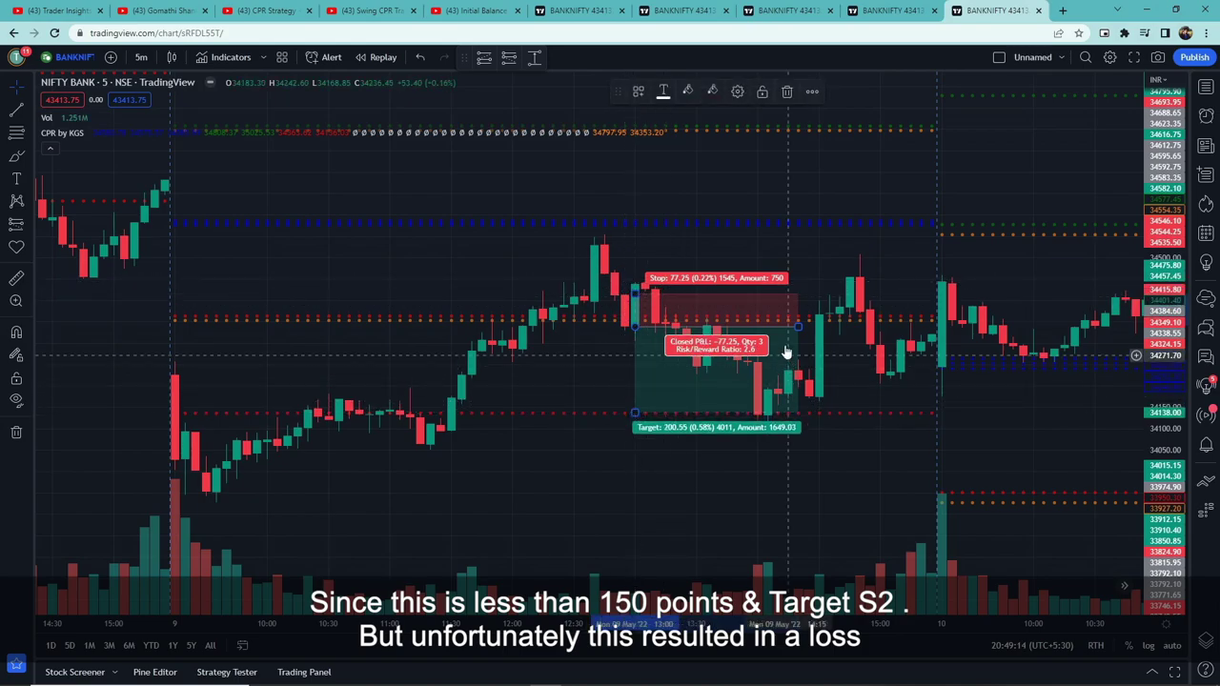
pyautogui.moveTo(798, 327); pyautogui.dragTo(643, 328)
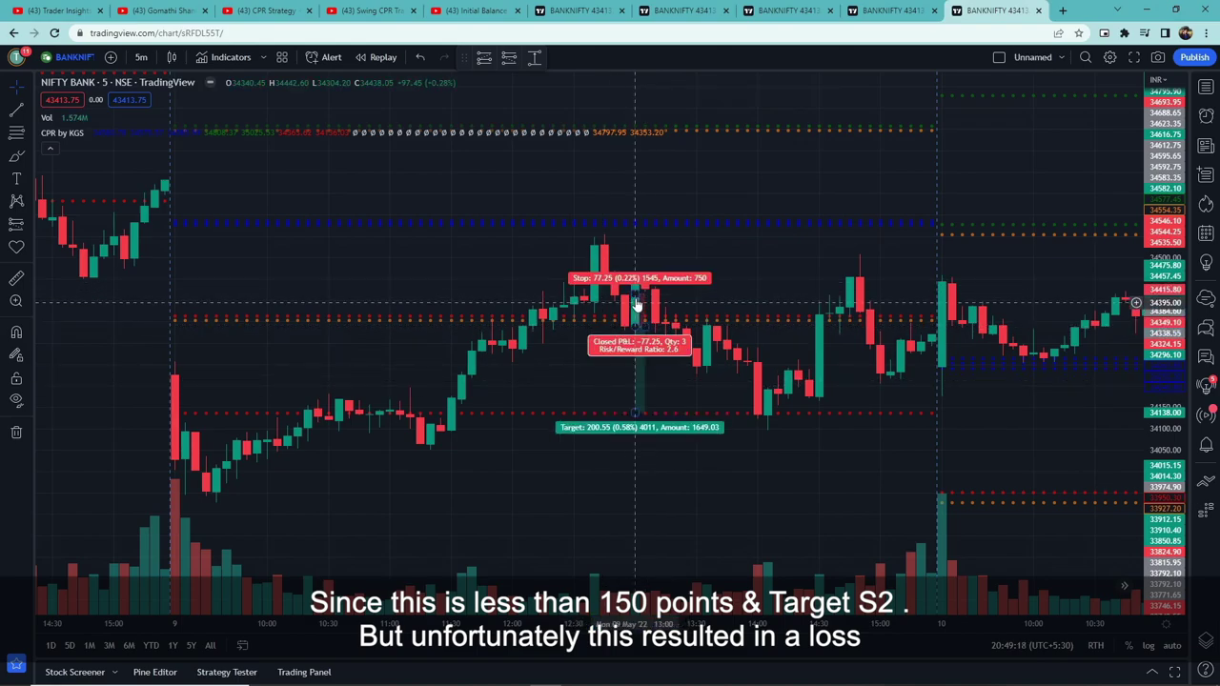
pyautogui.press('Delete')
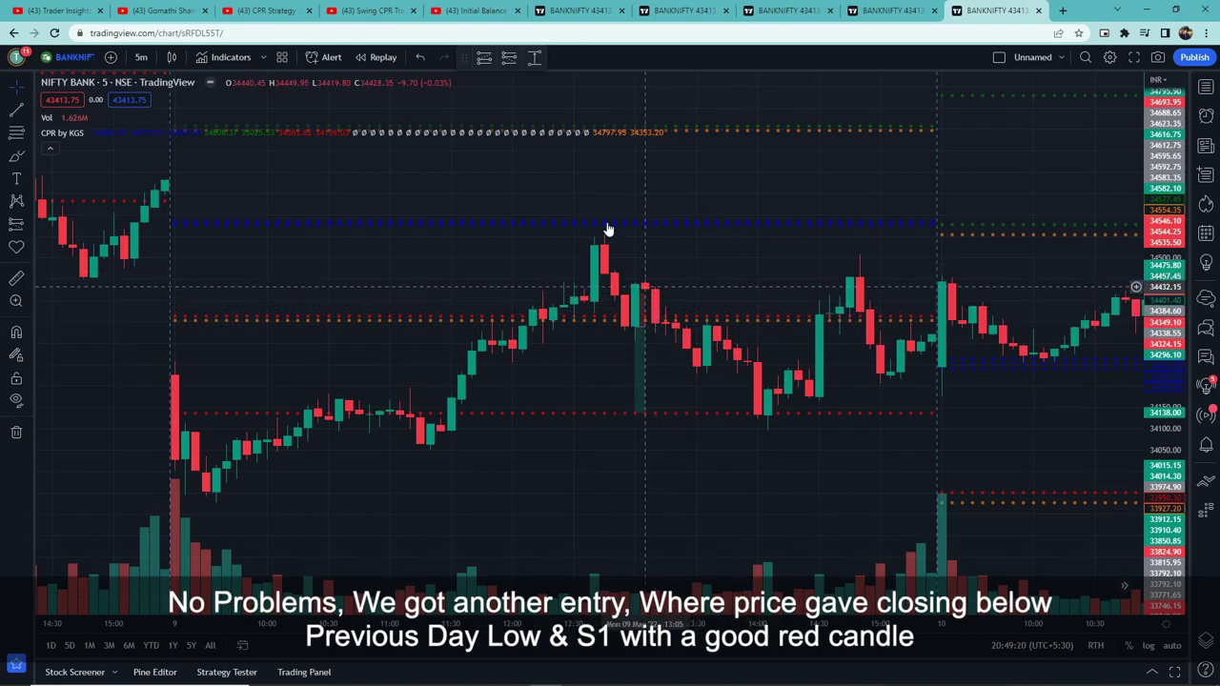
# Step: Place a second short position on 9 May '22 at about 34346, with stop about 89 points and target about 209.5 points at S2, and shorten it
pyautogui.click(665, 324)
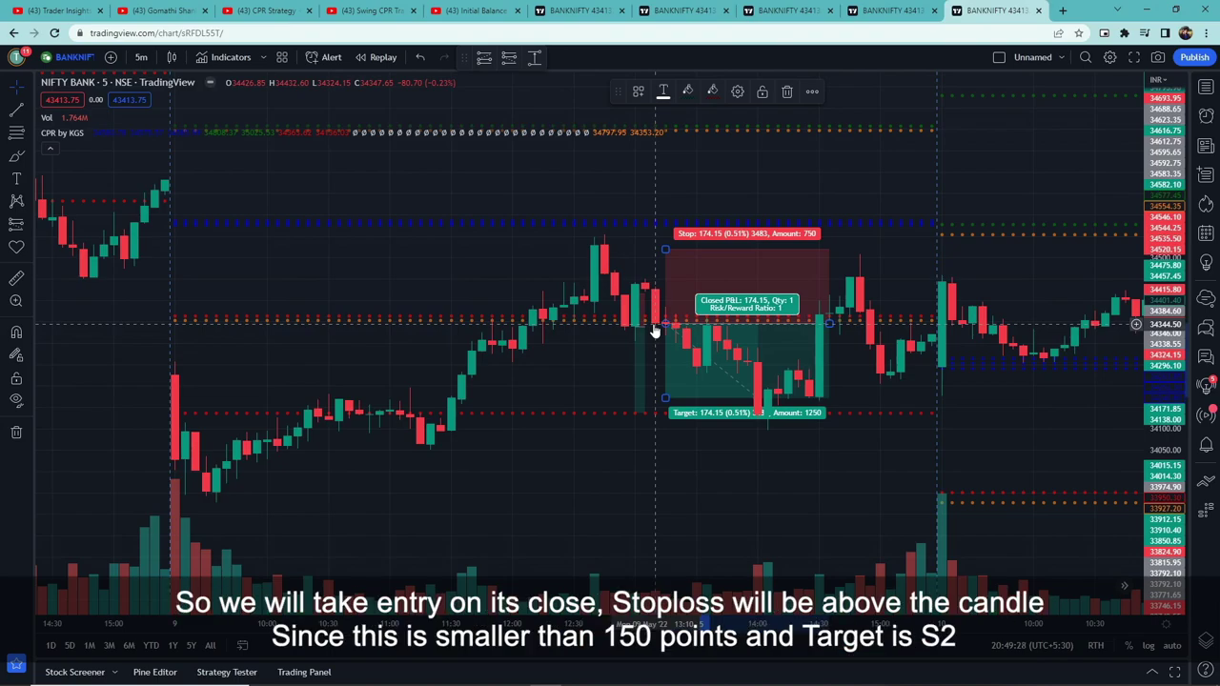
pyautogui.moveTo(665, 249); pyautogui.dragTo(671, 285)
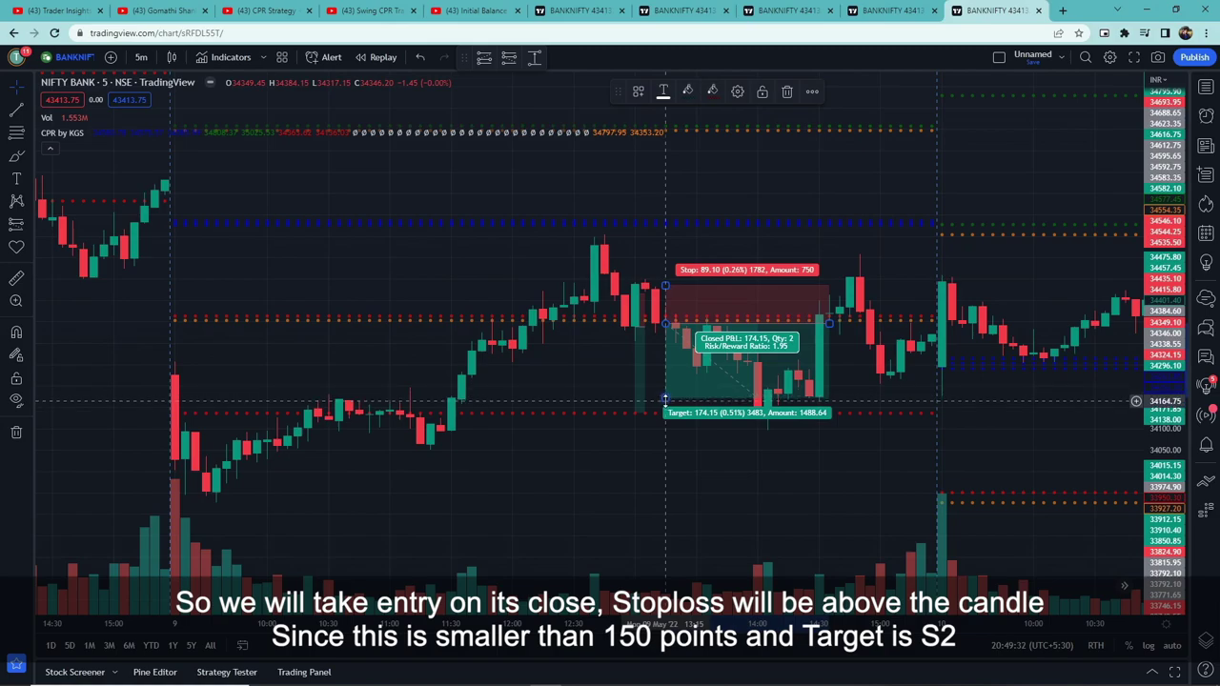
pyautogui.moveTo(665, 399); pyautogui.dragTo(667, 413)
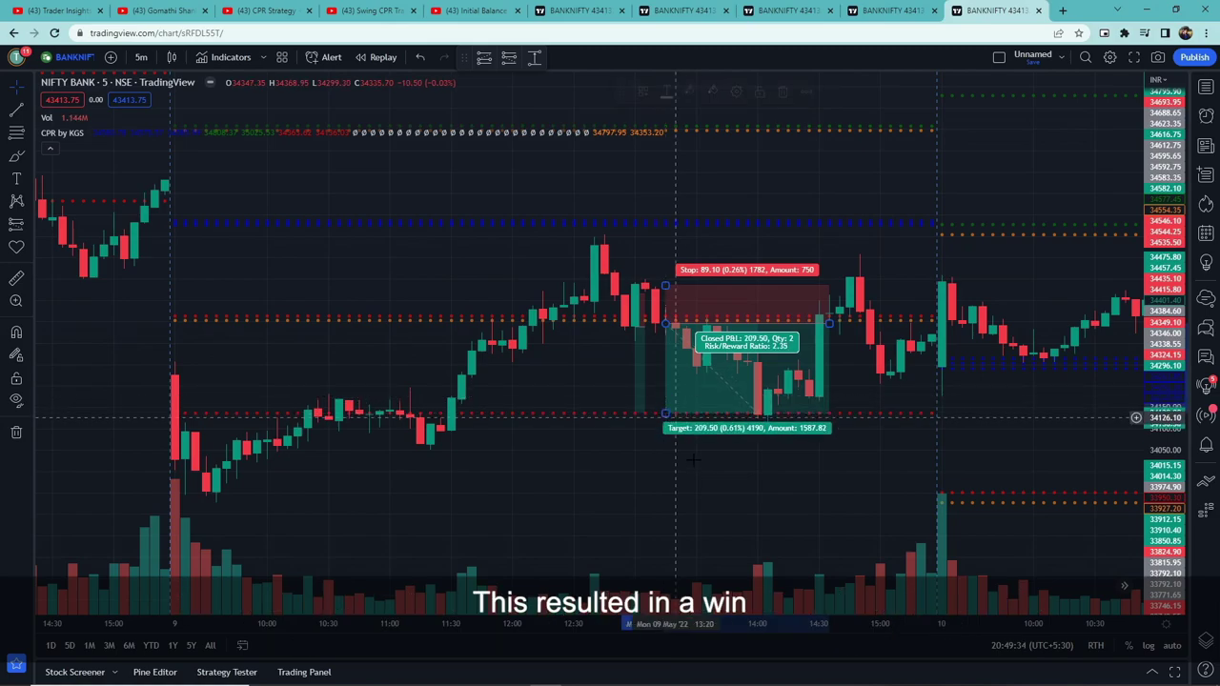
pyautogui.moveTo(829, 315); pyautogui.dragTo(759, 321)
pyautogui.click(882, 480)
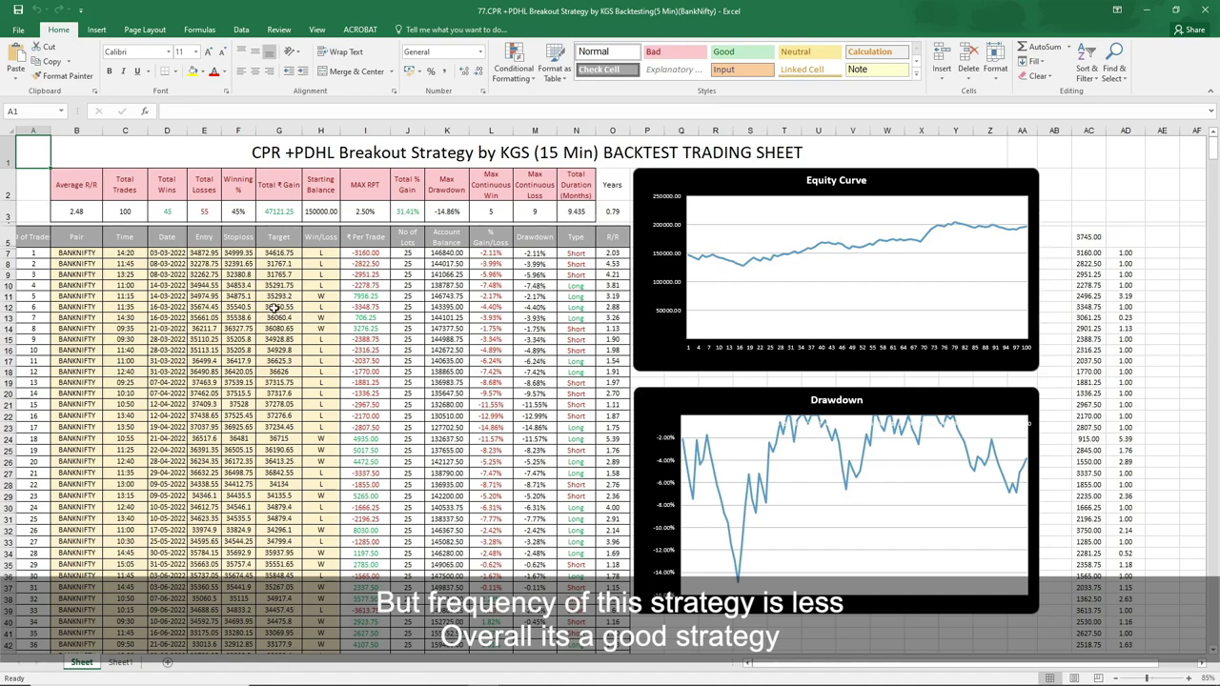
# Step: Switch from Excel to the CPR BY KGS YouTube channel, and open the Trader Insights channel's Unscripted 2 video in a new tab
pyautogui.click(1141, 9)
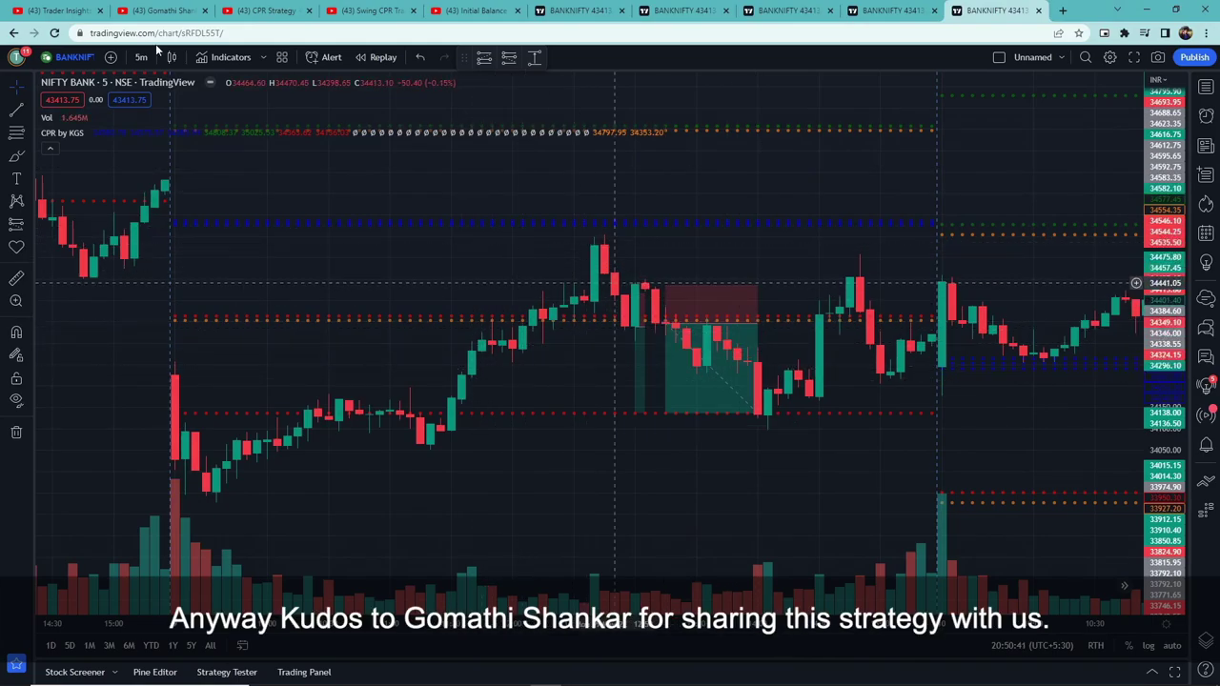
pyautogui.click(159, 10)
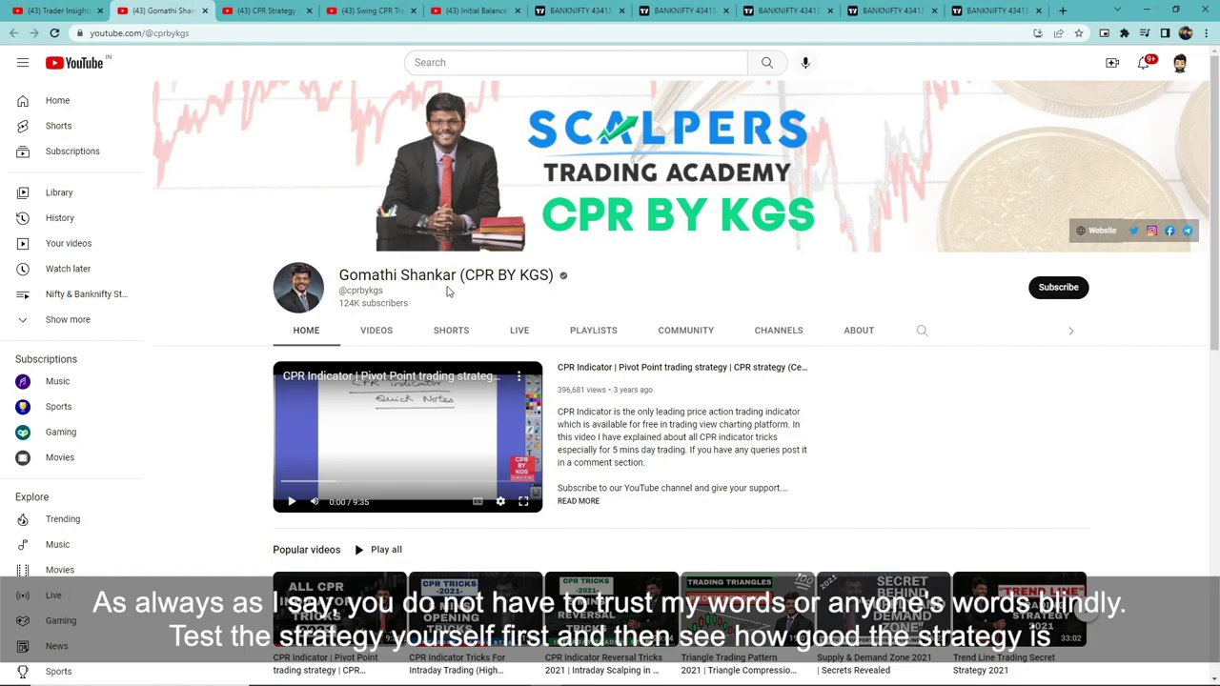
pyautogui.click(81, 8)
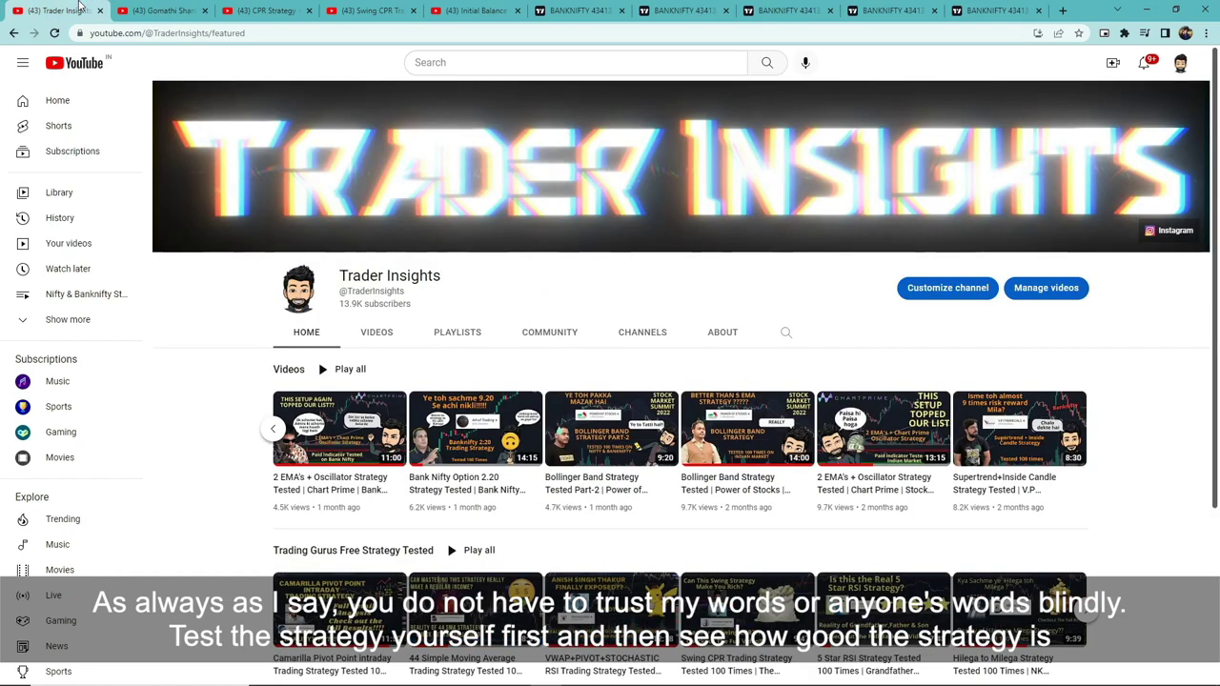
pyautogui.click(273, 429)
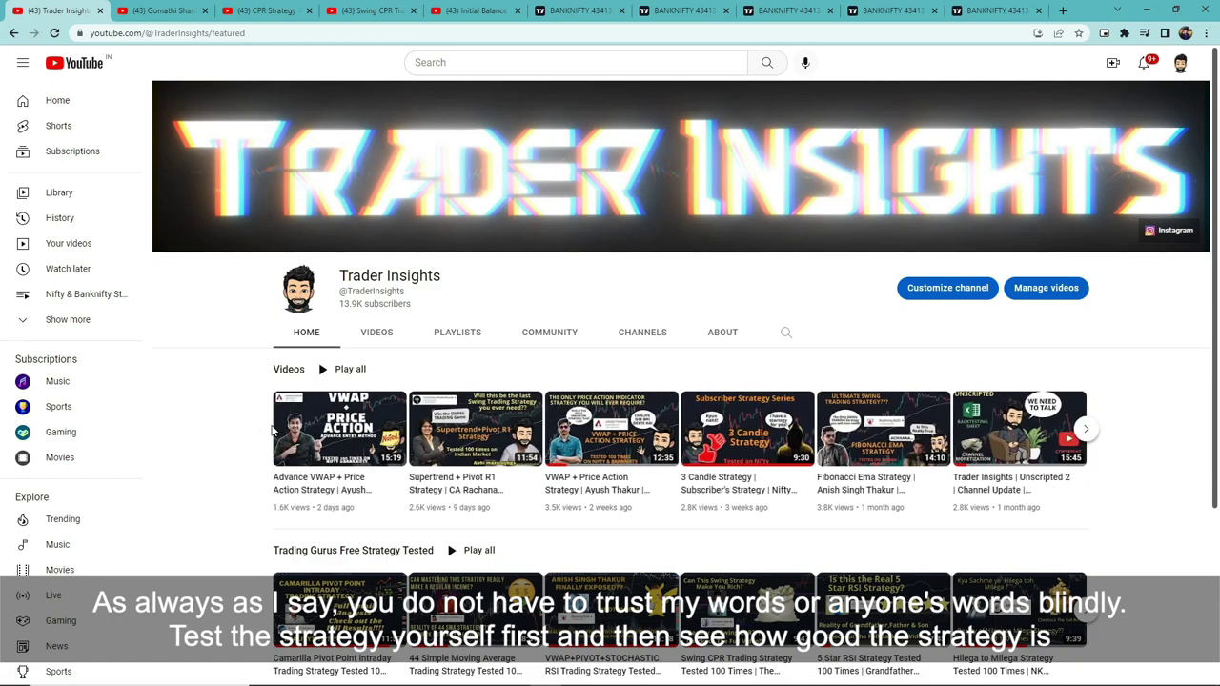
pyautogui.rightClick(1001, 480)
pyautogui.click(1015, 493)
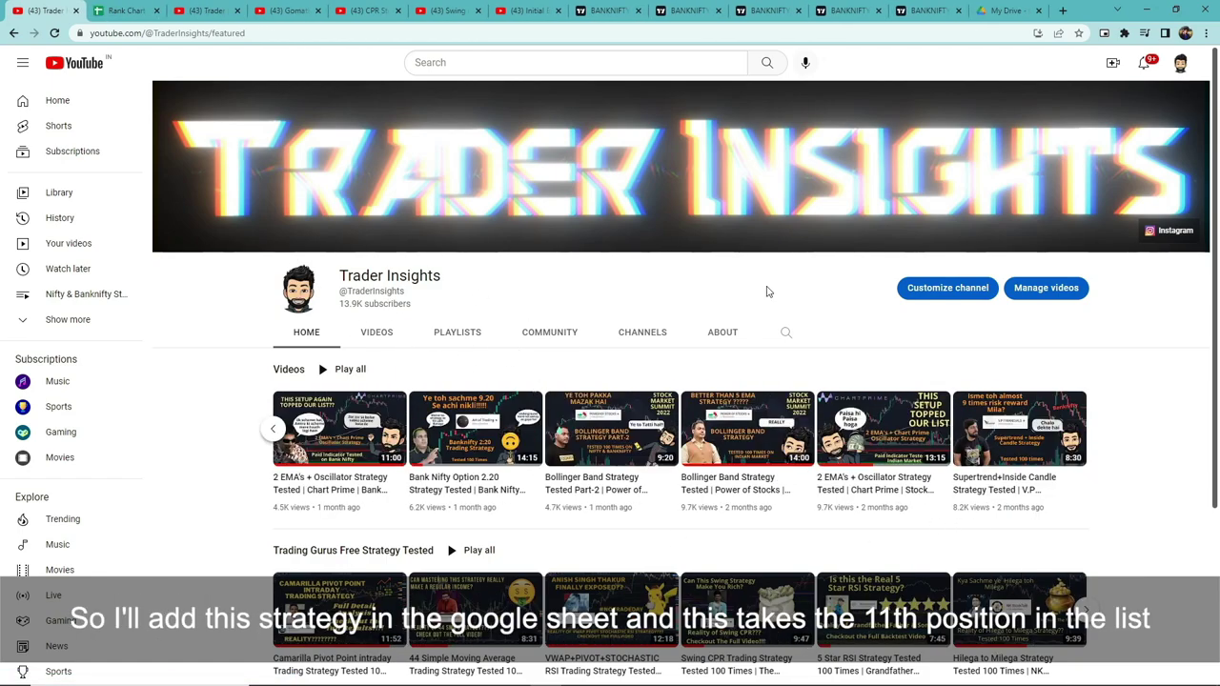
# Step: In the Rank Chart of Strategy spreadsheet, highlight the row of the CPR +PDHL Breakout Strategy by KGS
pyautogui.scroll(-1, 768, 286)
pyautogui.click(117, 9)
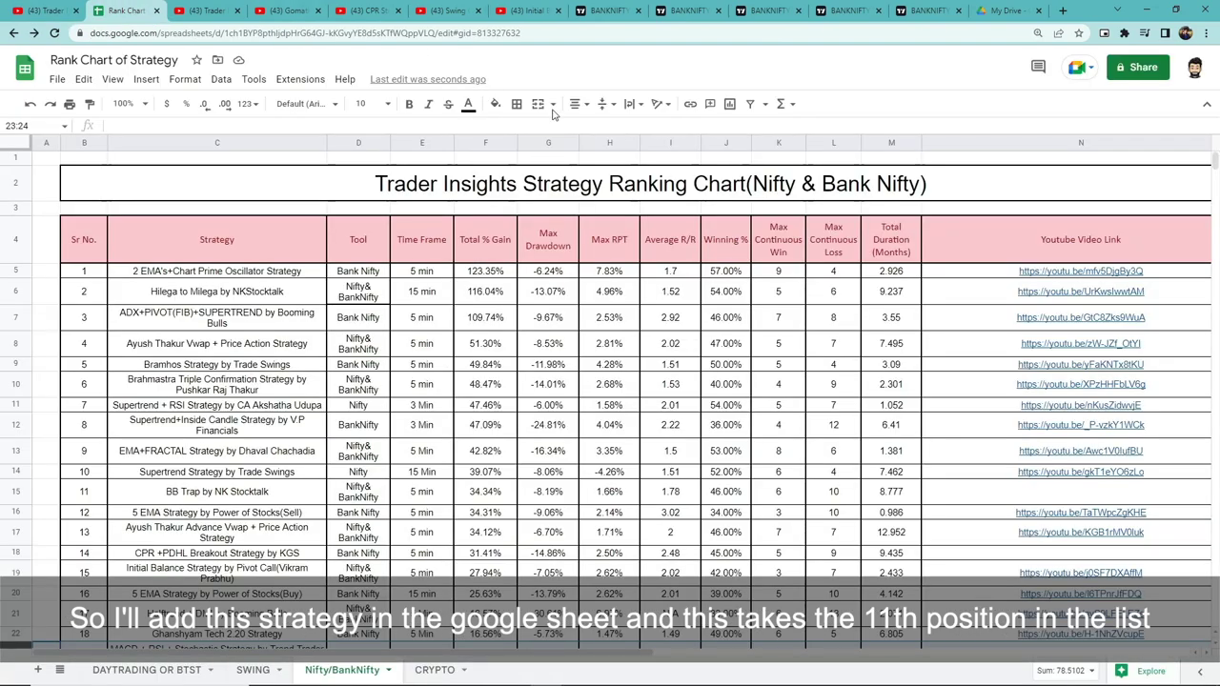
pyautogui.click(17, 554)
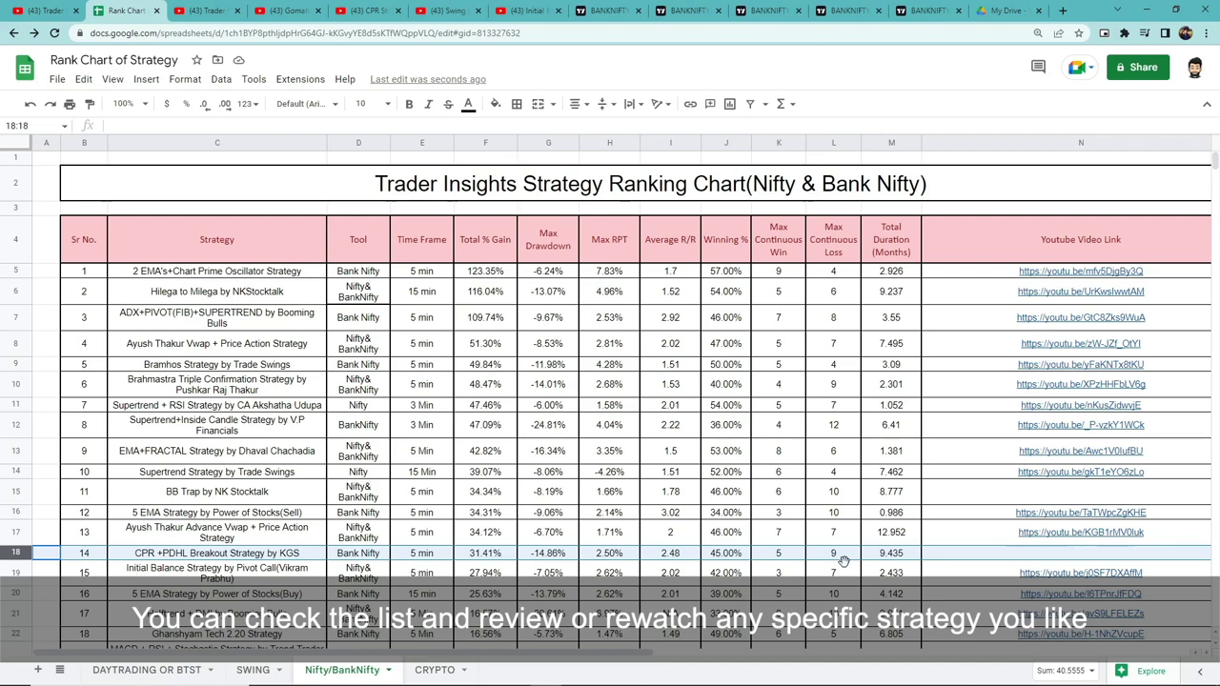
# Step: Revisit the Trader Insights channel page, and show the description and comments of the Unscripted 2 backtesting sheet video
pyautogui.click(42, 11)
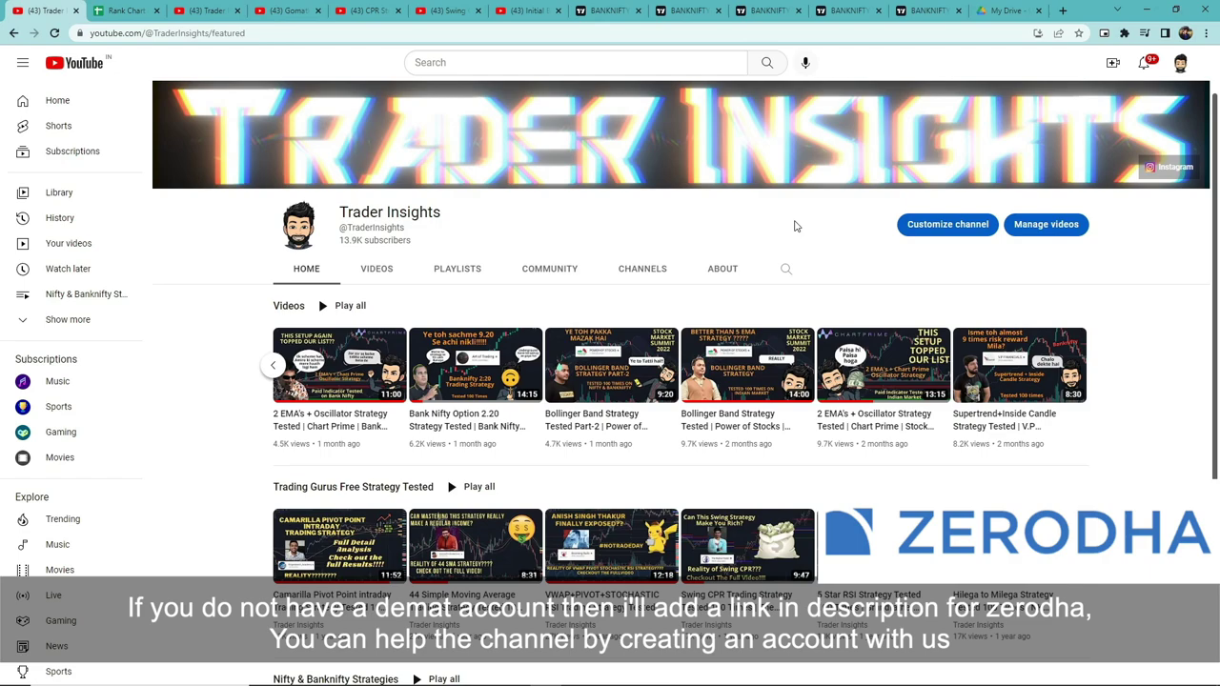
pyautogui.hotkey('ctrl', 'Tab')
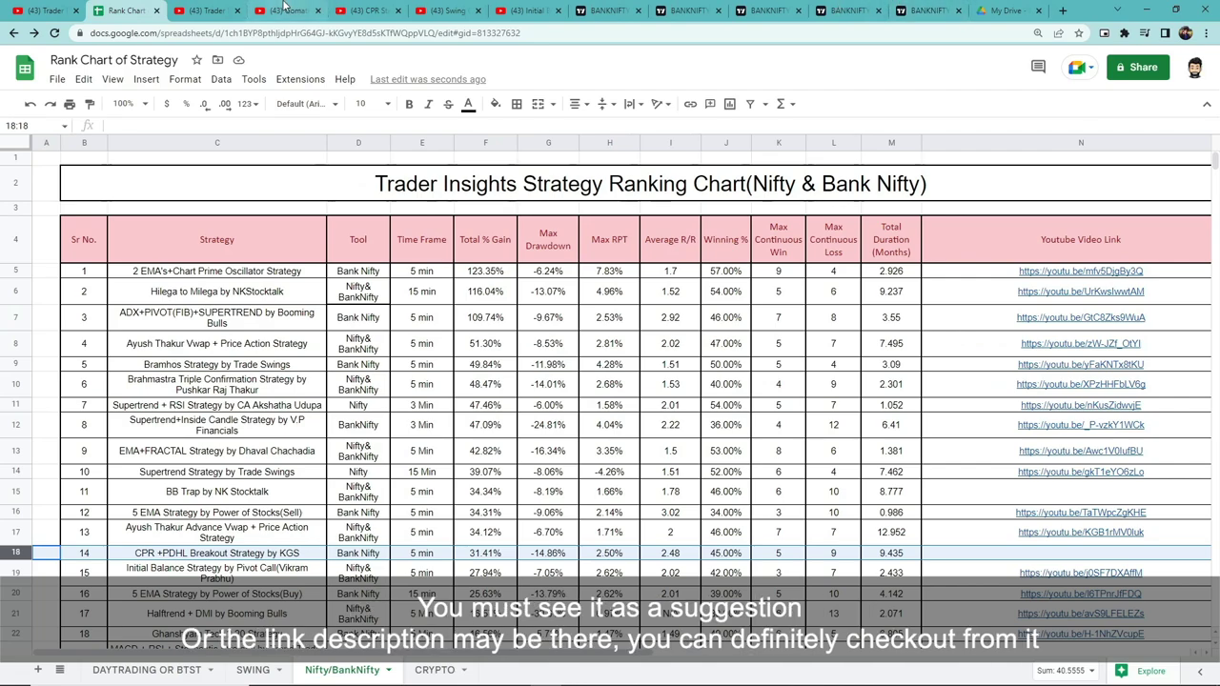
pyautogui.click(211, 10)
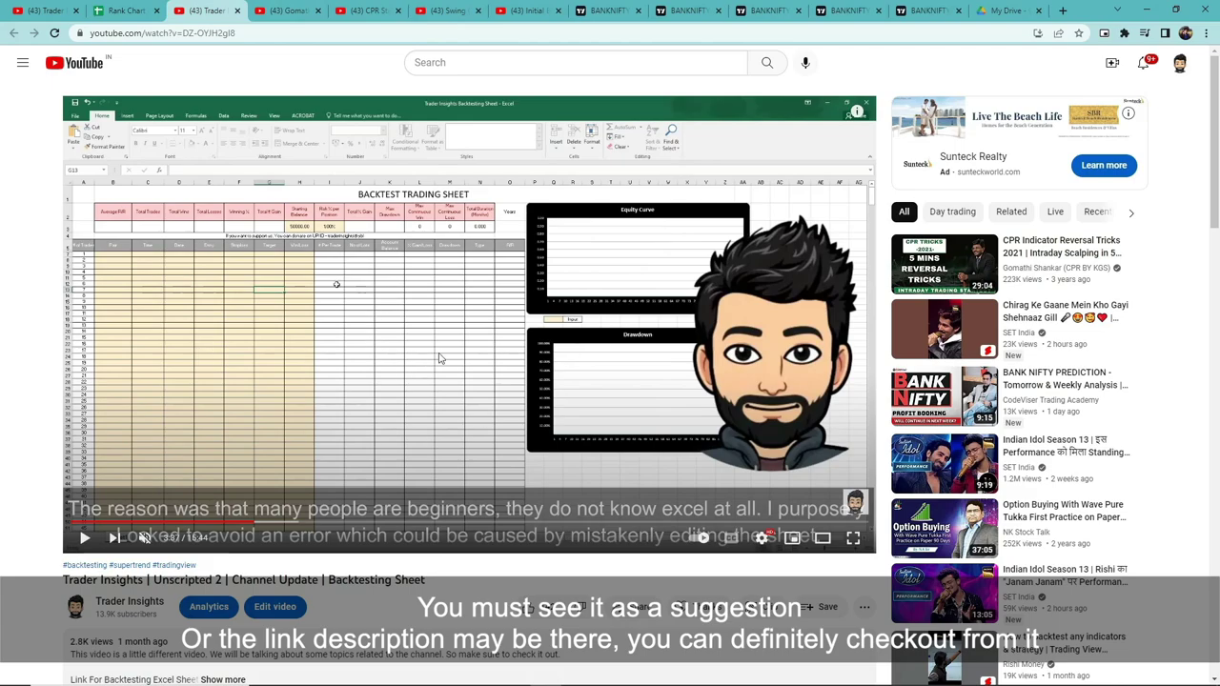
pyautogui.scroll(-3, 440, 358)
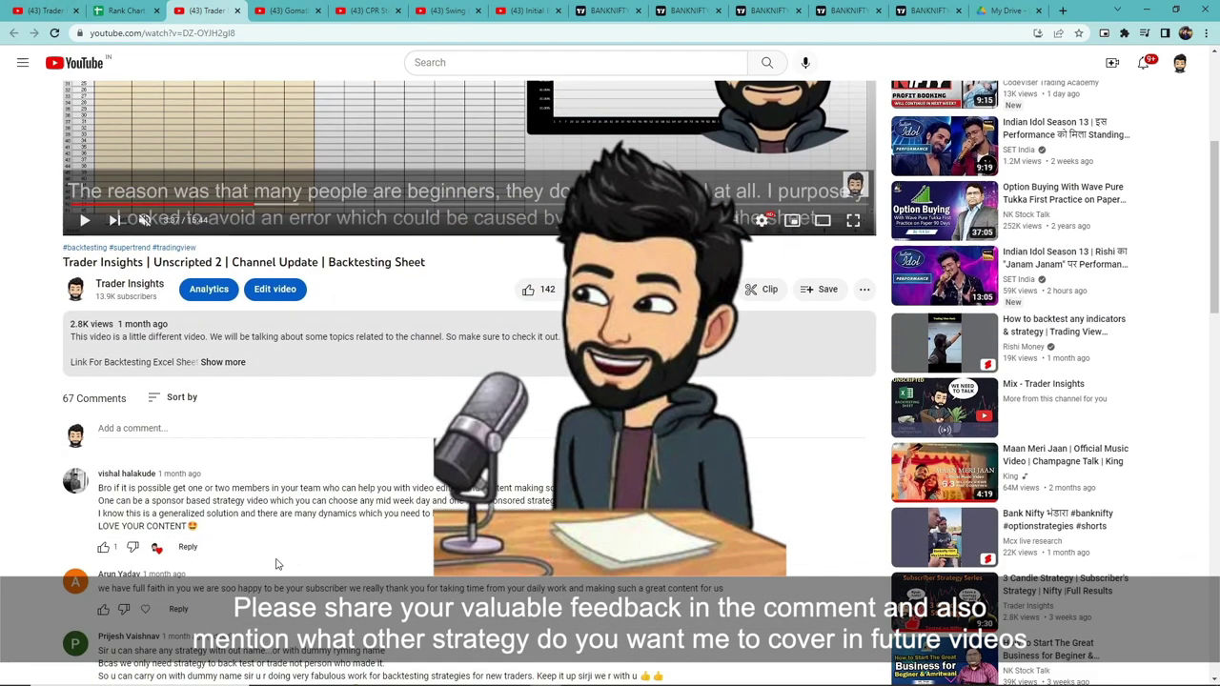